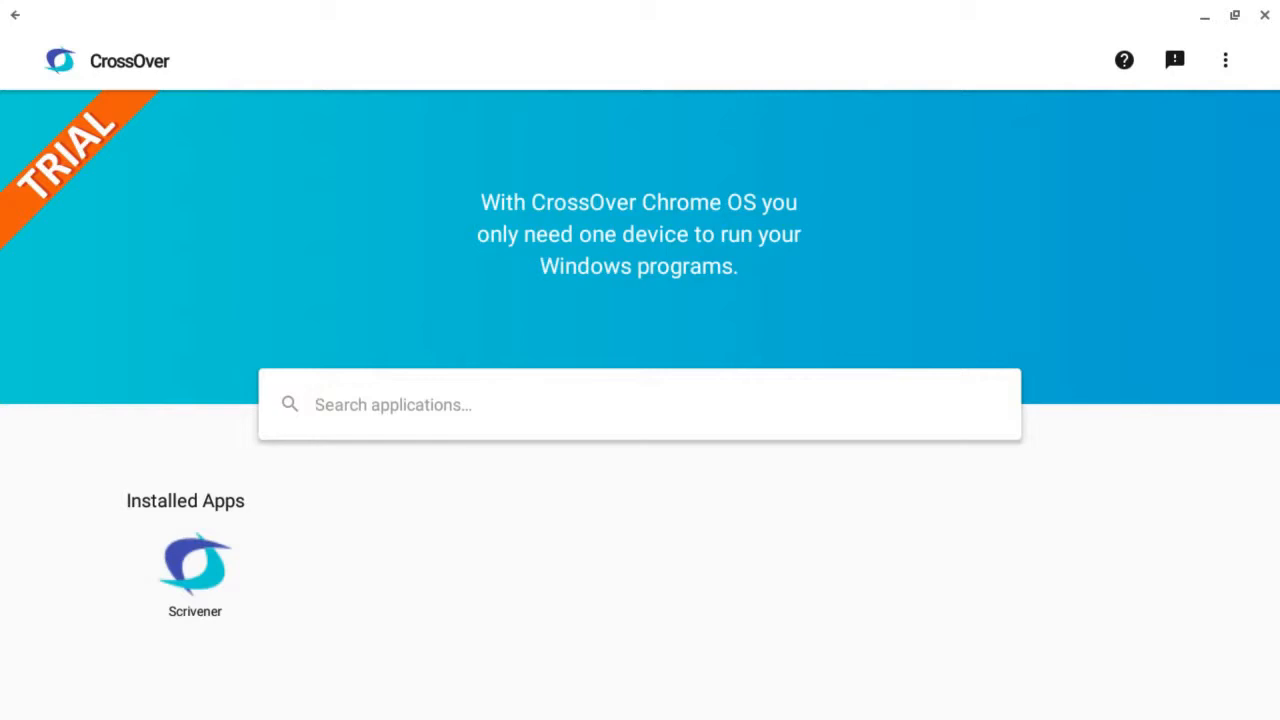
Search the CrossOver applications for "Scrivener 3 beta"
text(s)
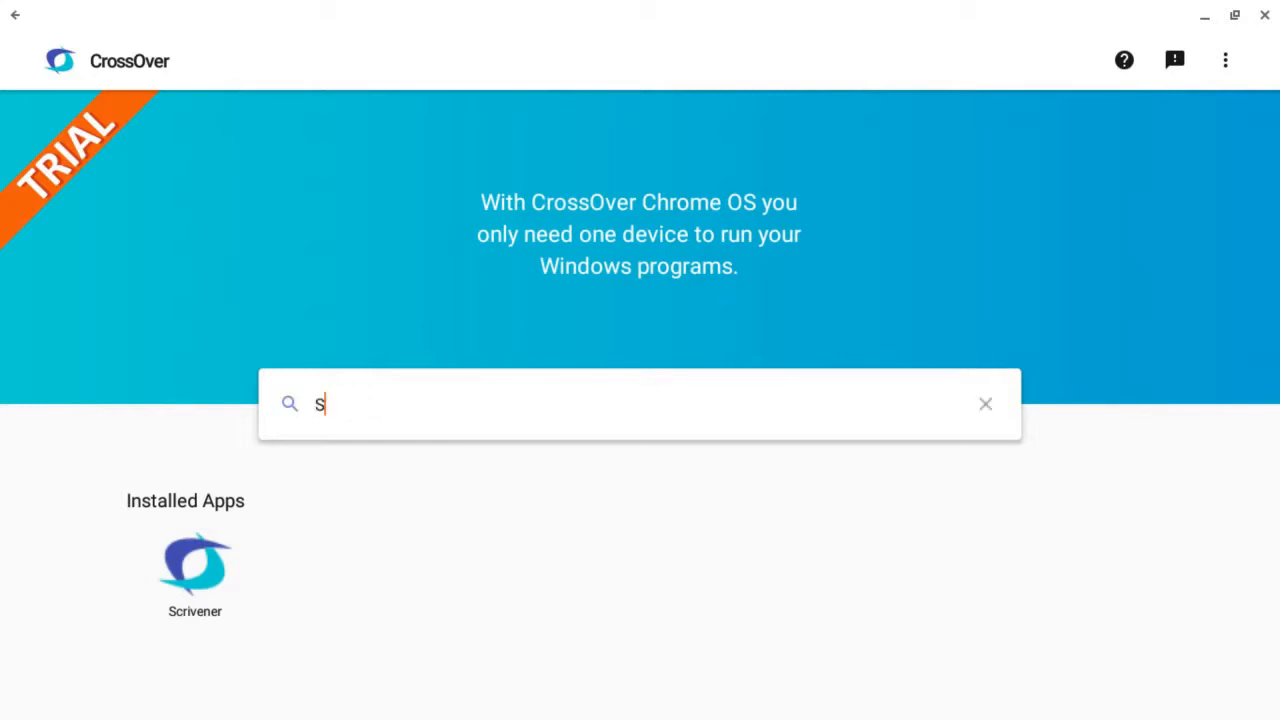
text(crivener)
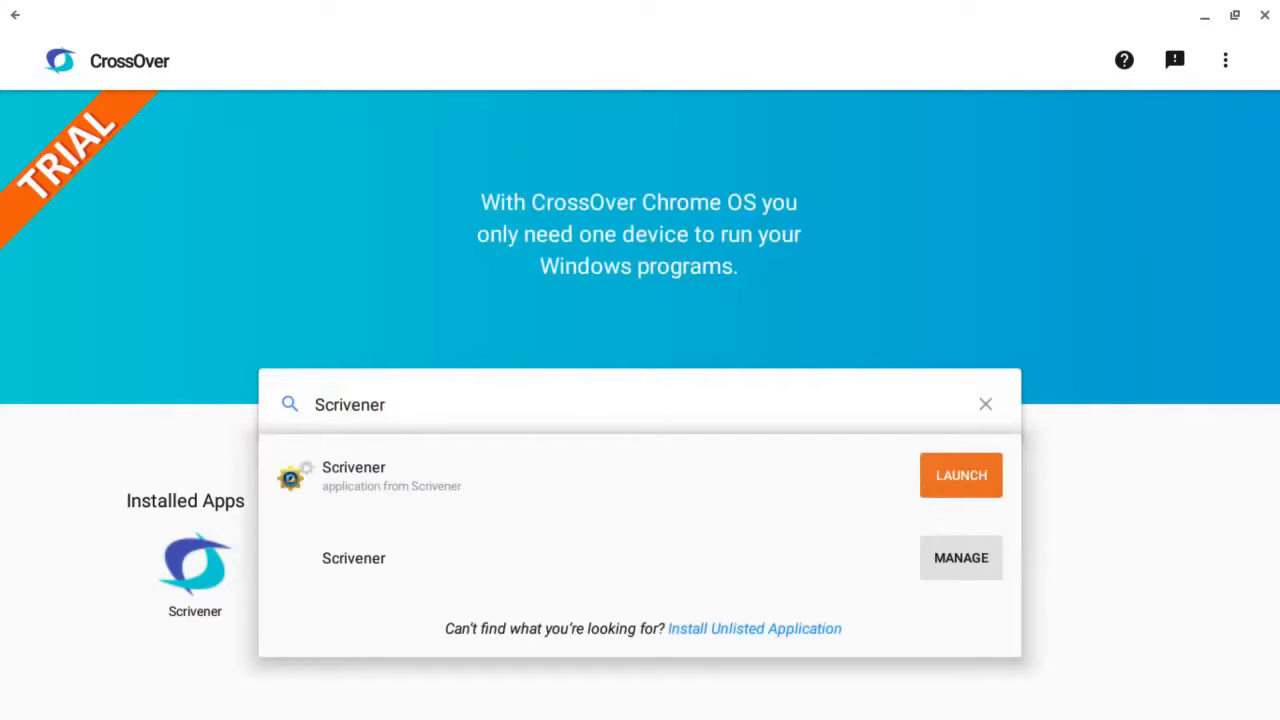
text( 3 beta)
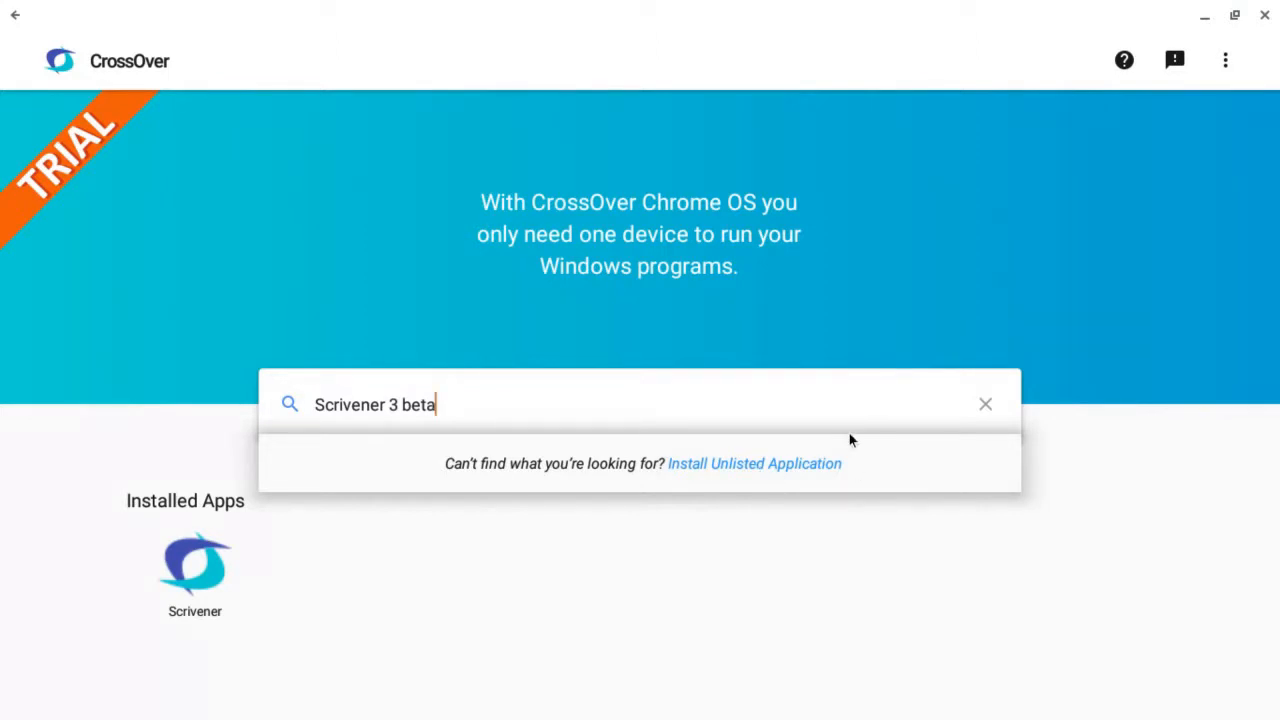
Switch to Chrome, look over the Scrivener overview page, and open the Literature and Latte community forum
click(1204, 15)
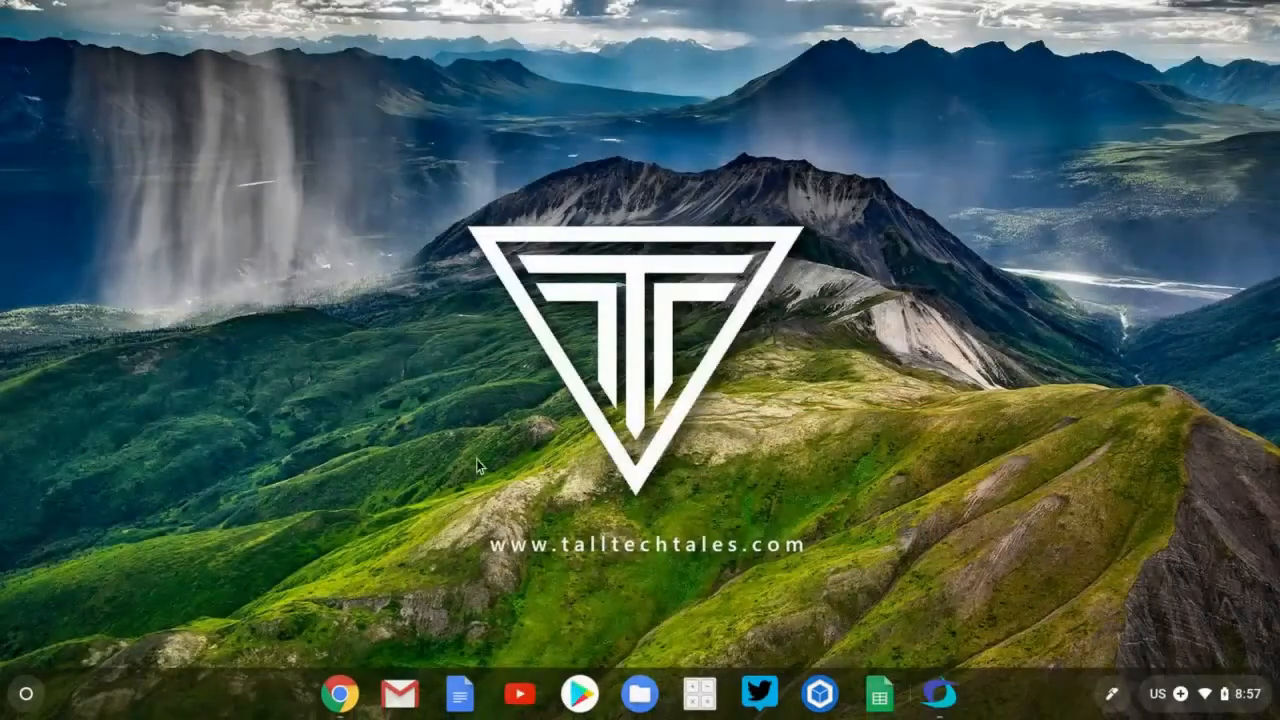
click(347, 701)
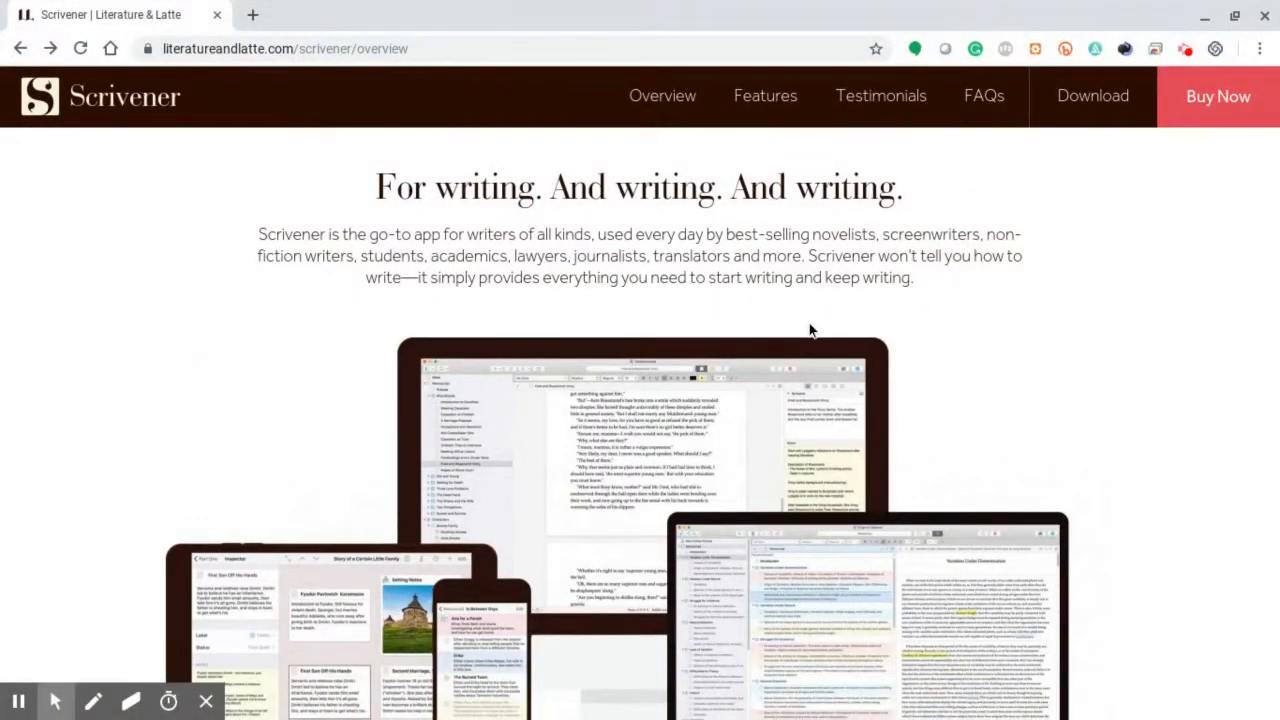
scroll(810, 330, down, 6)
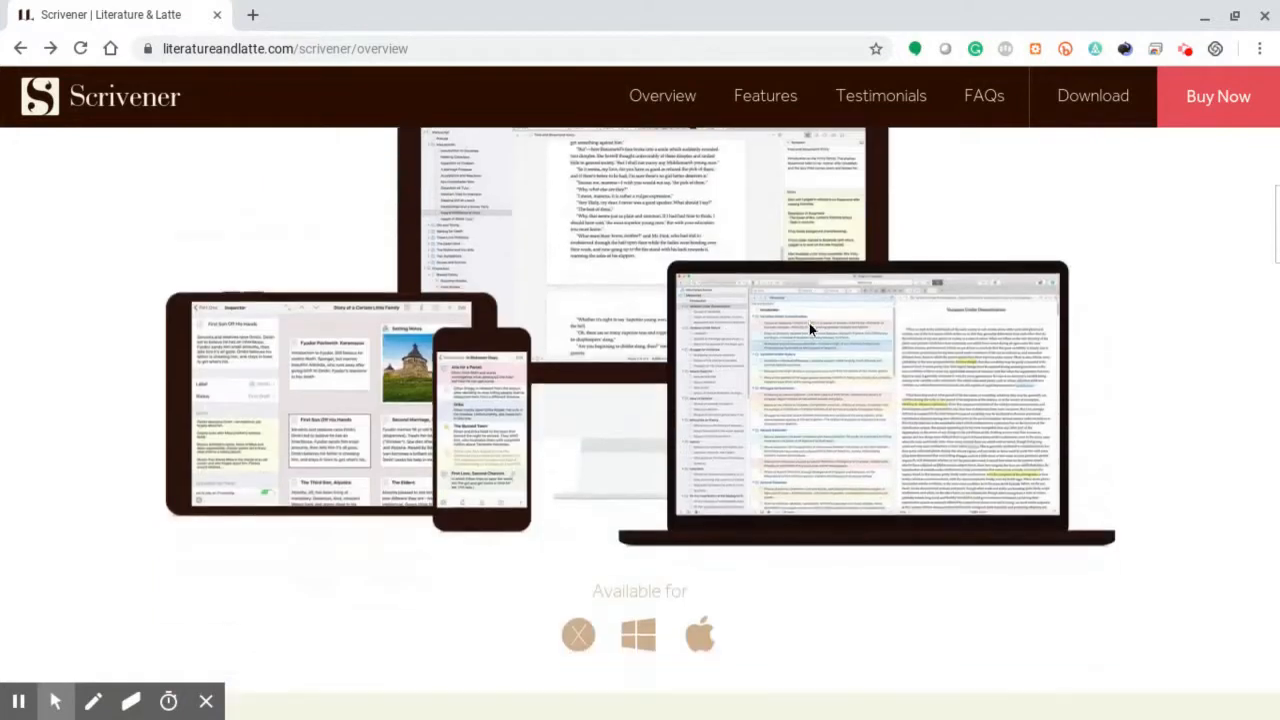
scroll(811, 330, down, 2)
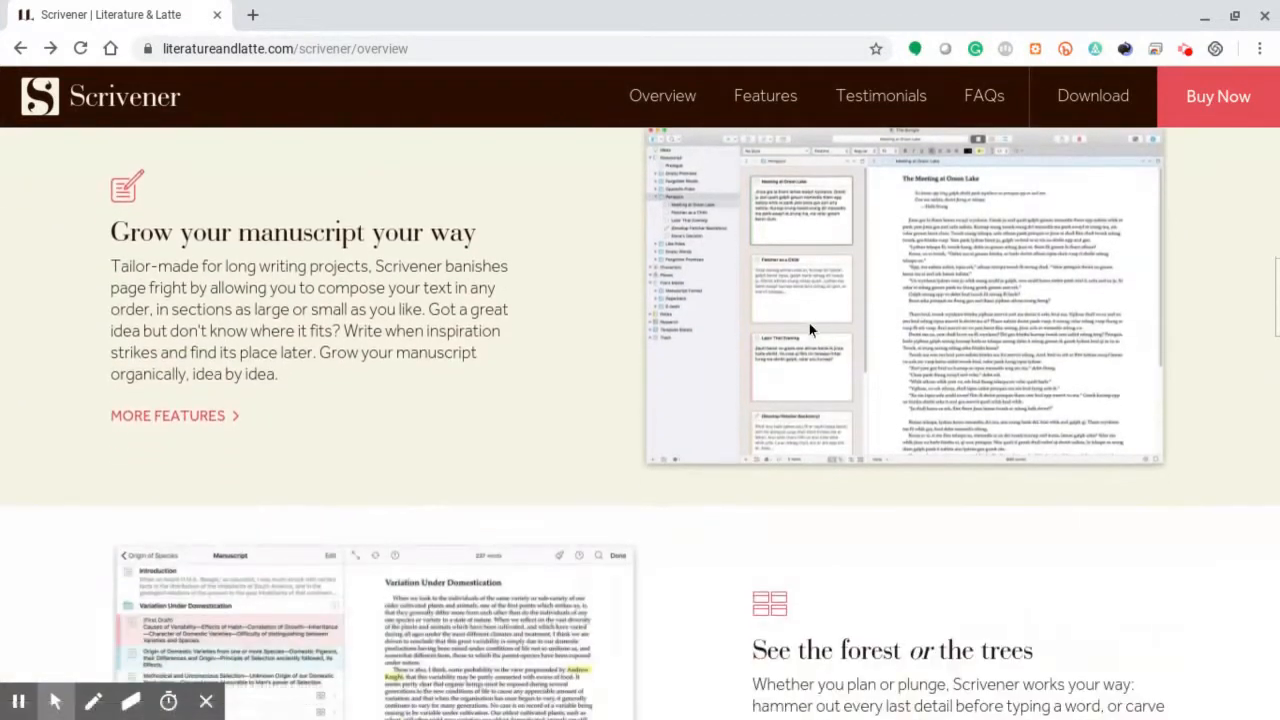
scroll(811, 330, down, 1)
scroll(809, 330, down, 1)
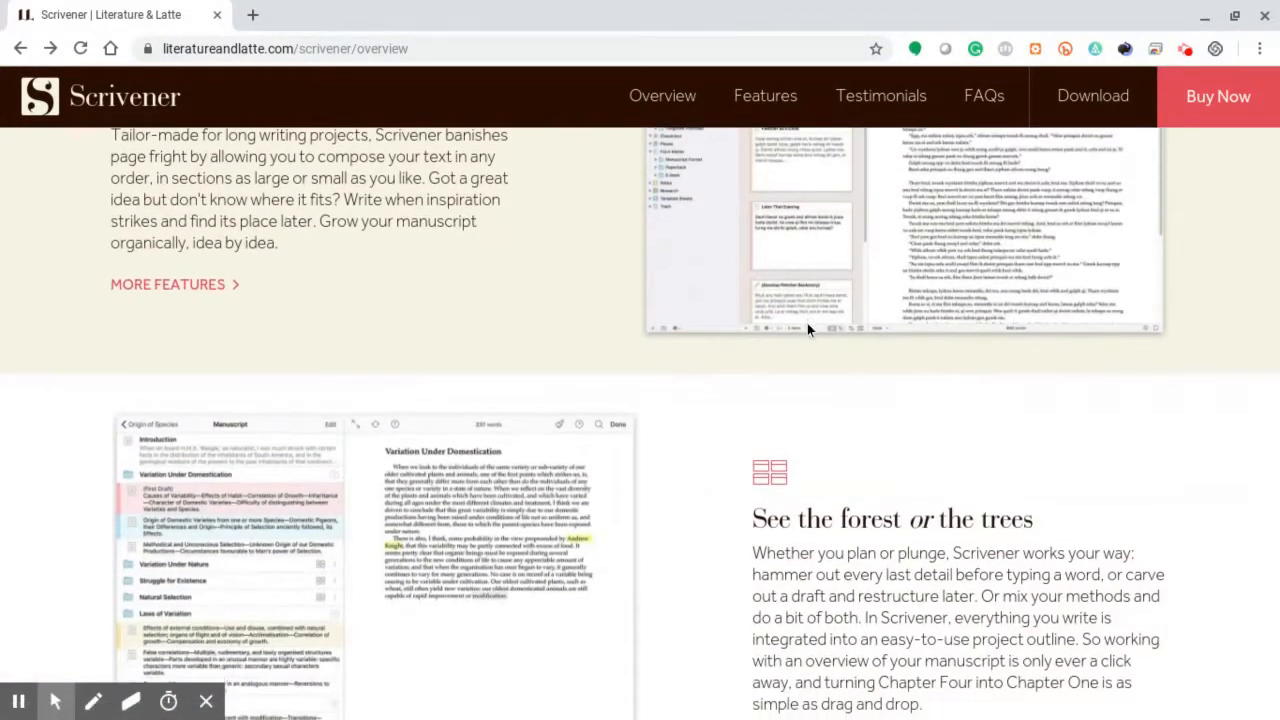
scroll(808, 325, up, 12)
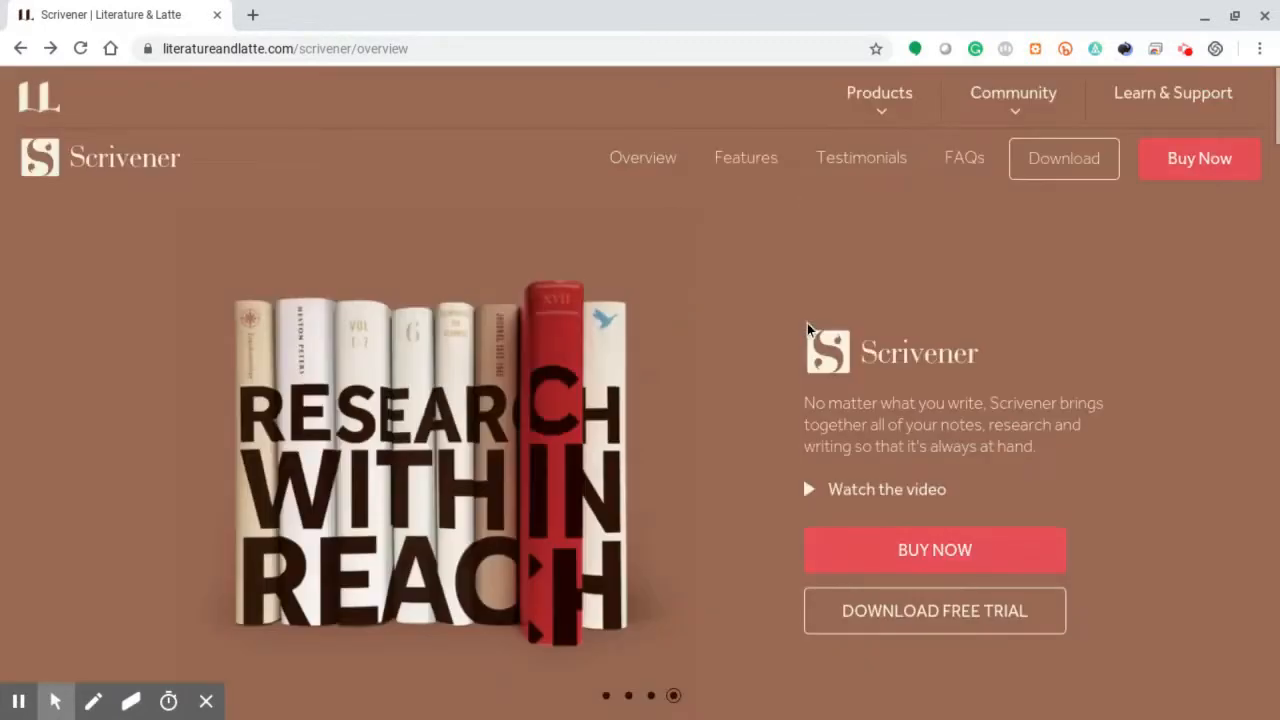
click(1029, 112)
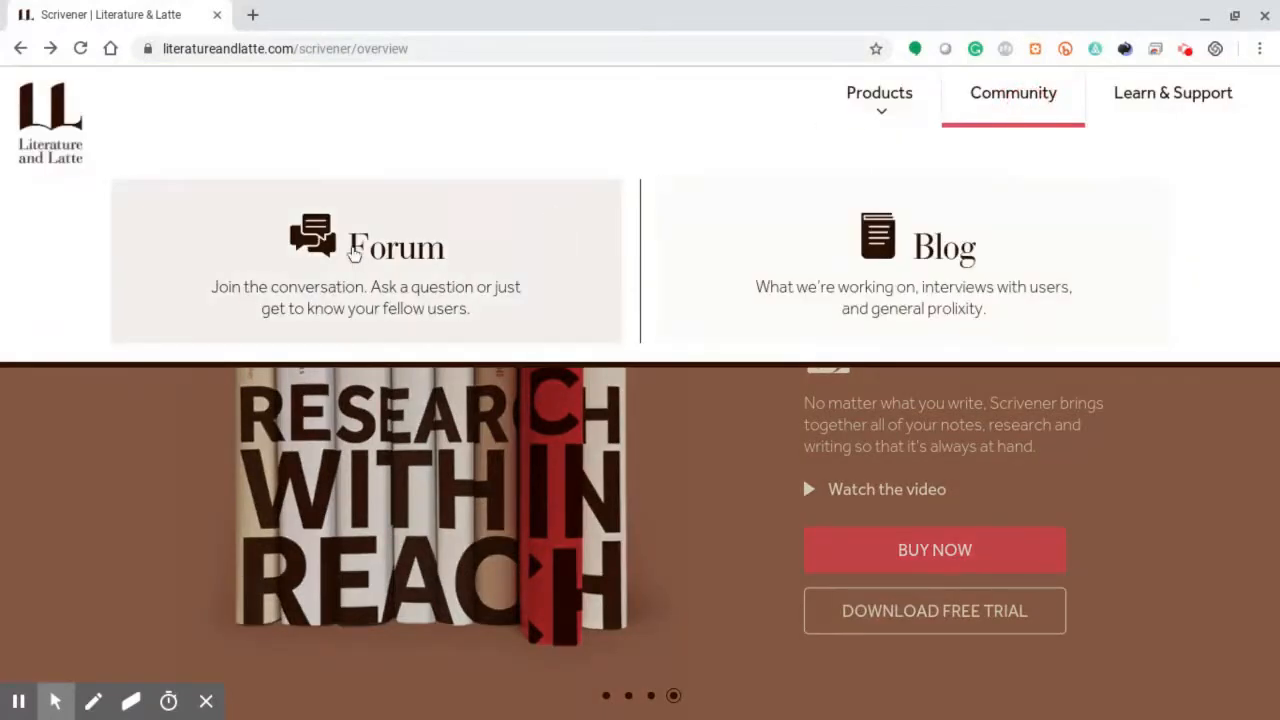
click(355, 252)
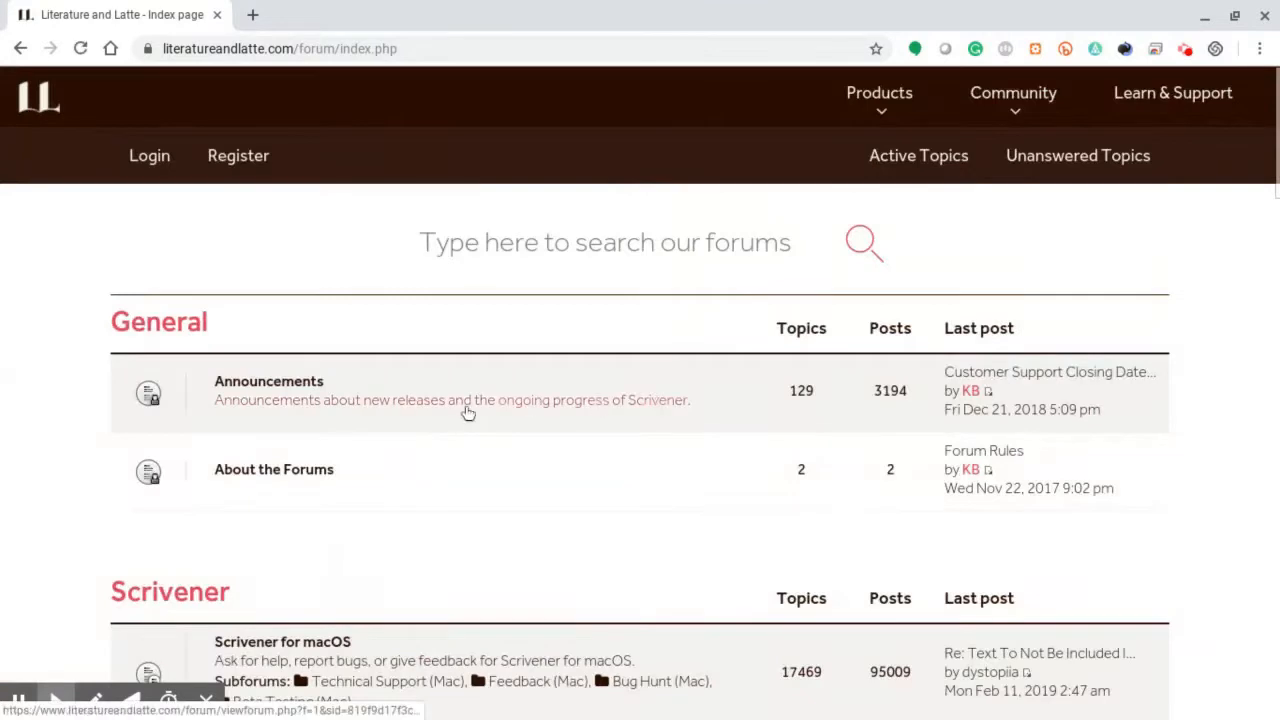
Open the "Scrivener 3.0 Beta 12 (Download Links & Change List)" announcement in the Beta Testing (Windows) subforum and view its download links
scroll(456, 410, down, 3)
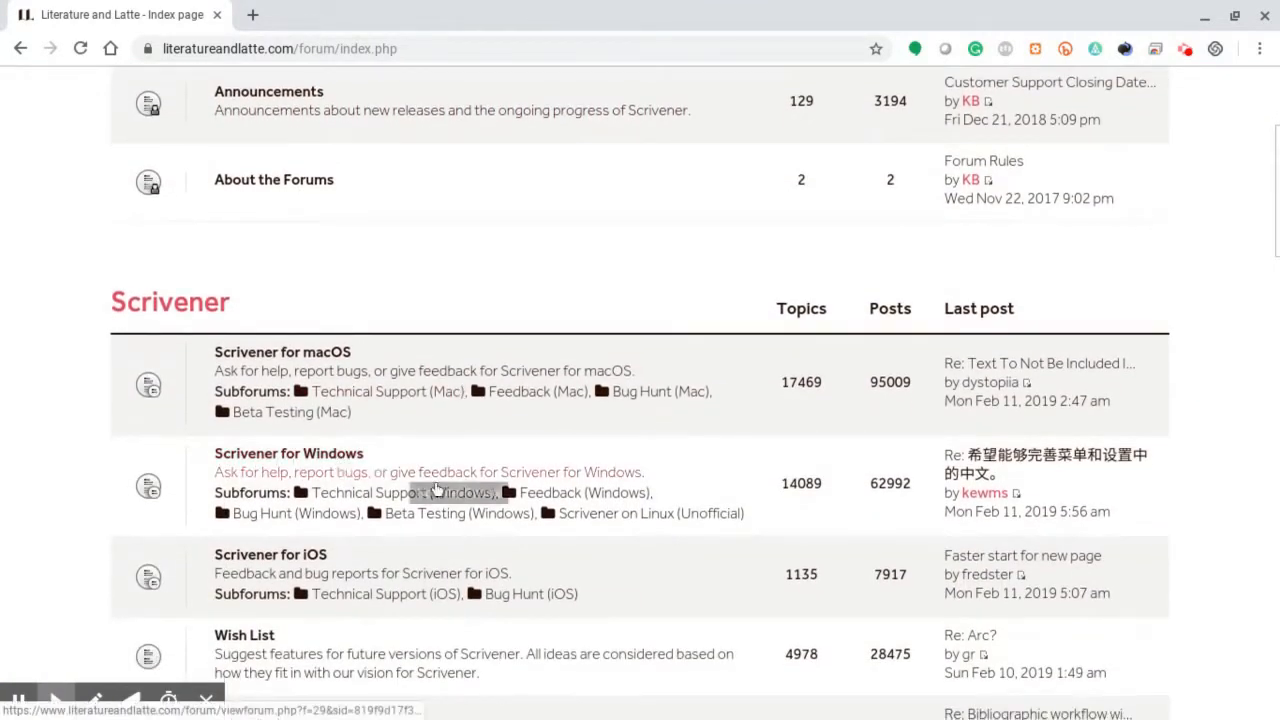
click(446, 516)
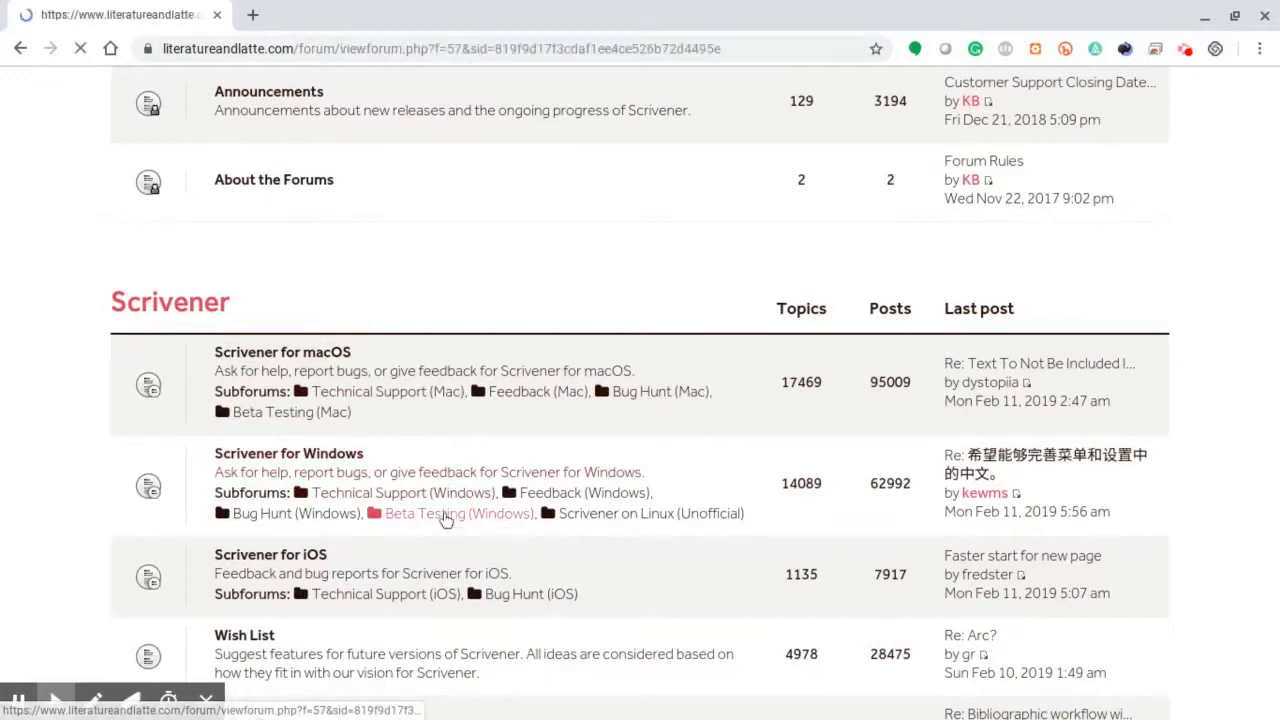
scroll(516, 400, down, 3)
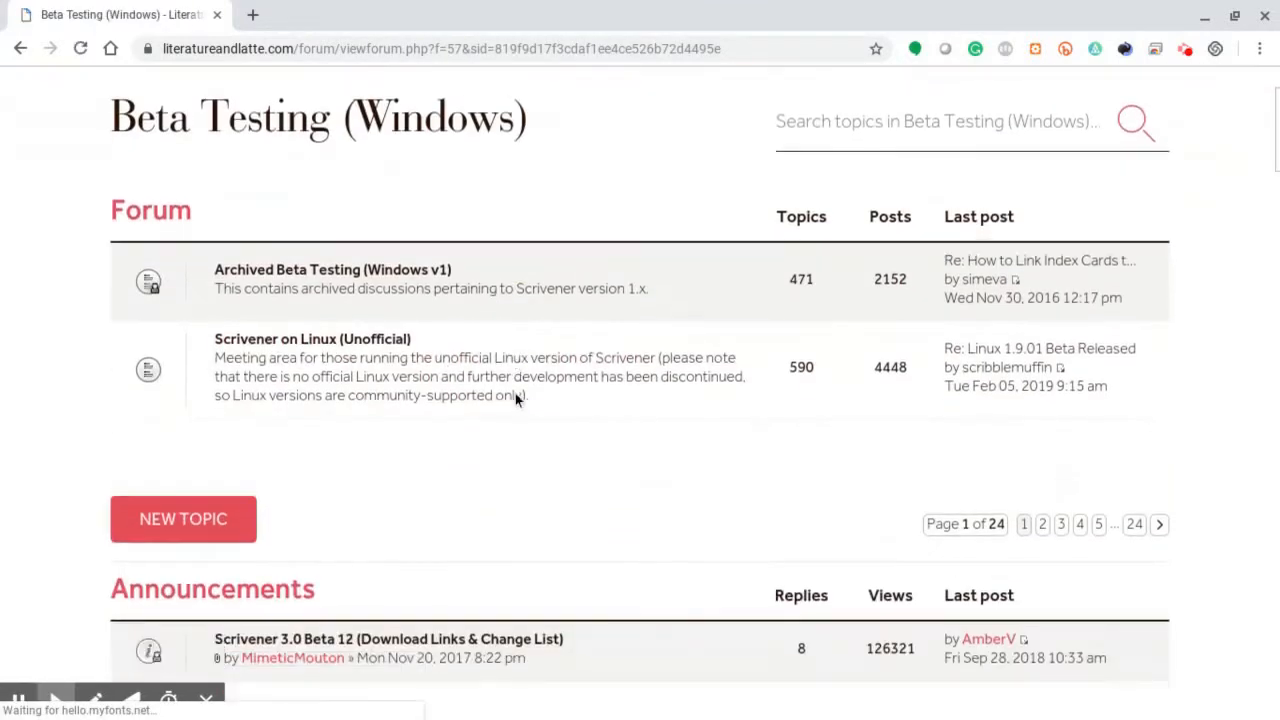
scroll(515, 400, down, 2)
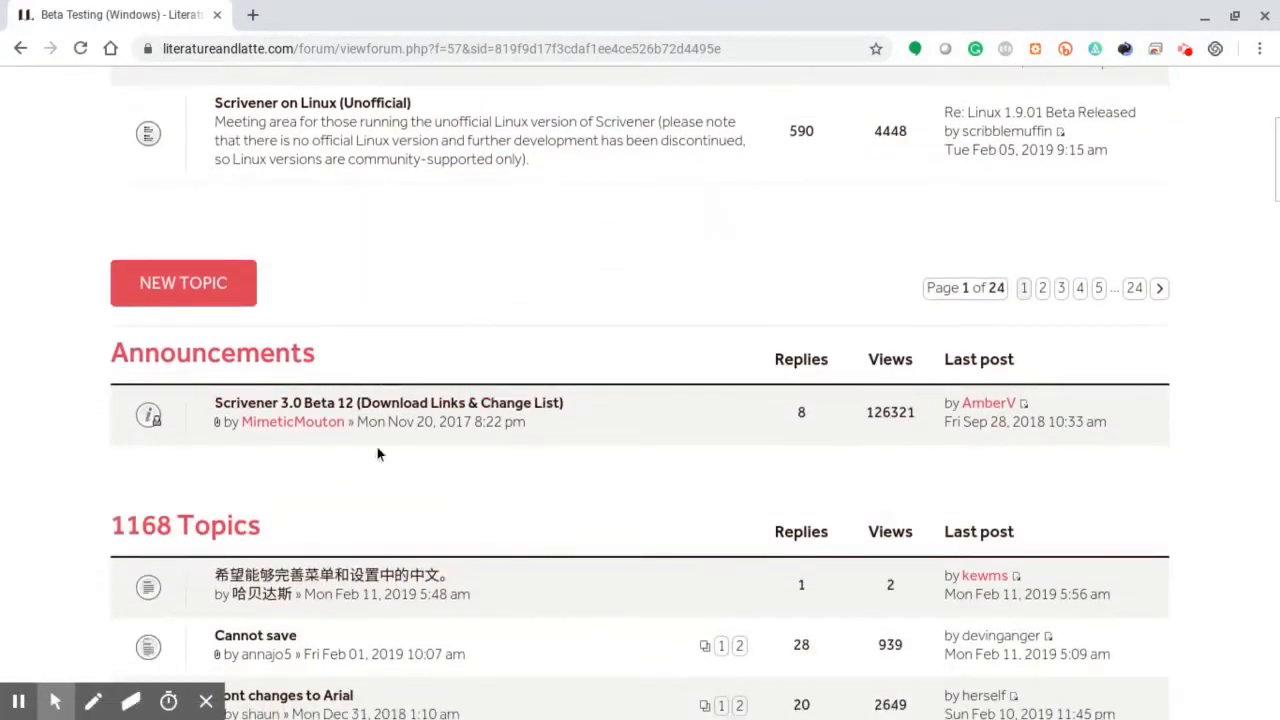
click(333, 405)
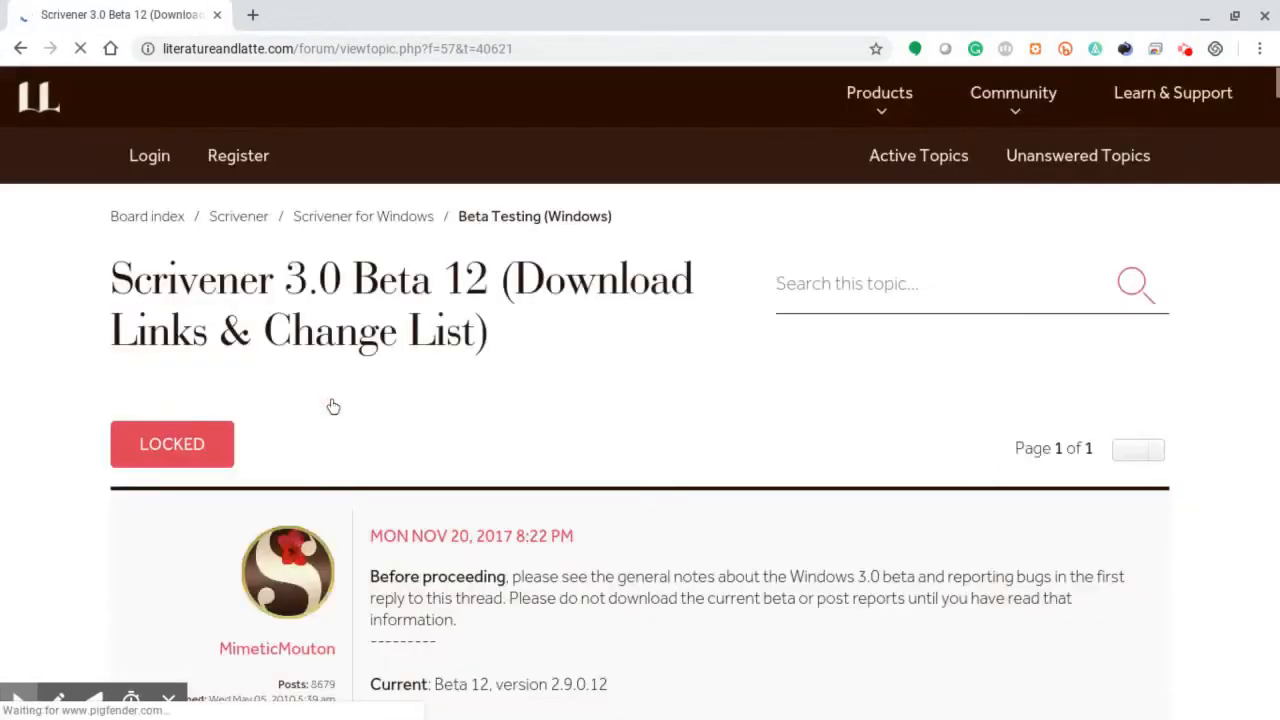
scroll(667, 355, down, 4)
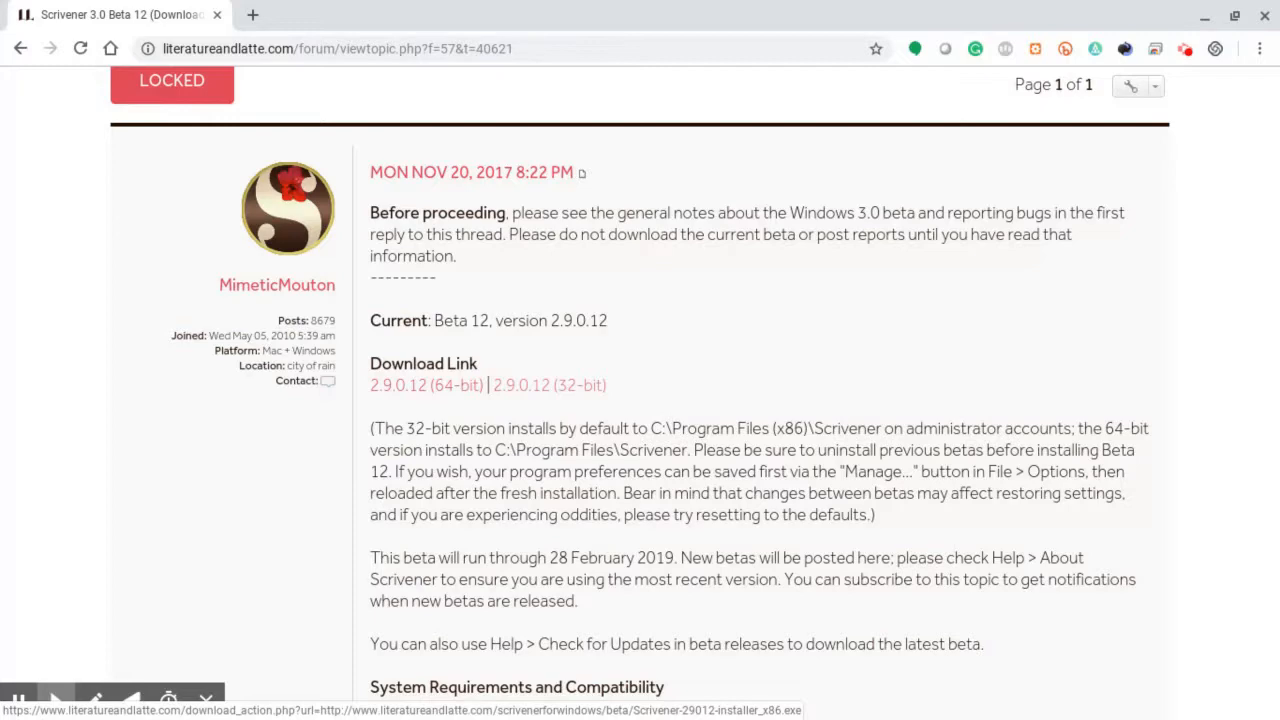
Switch back to CrossOver and start installing "Scrivener 3 beta" as an unlisted application, proceeding to the installer selection
click(1205, 17)
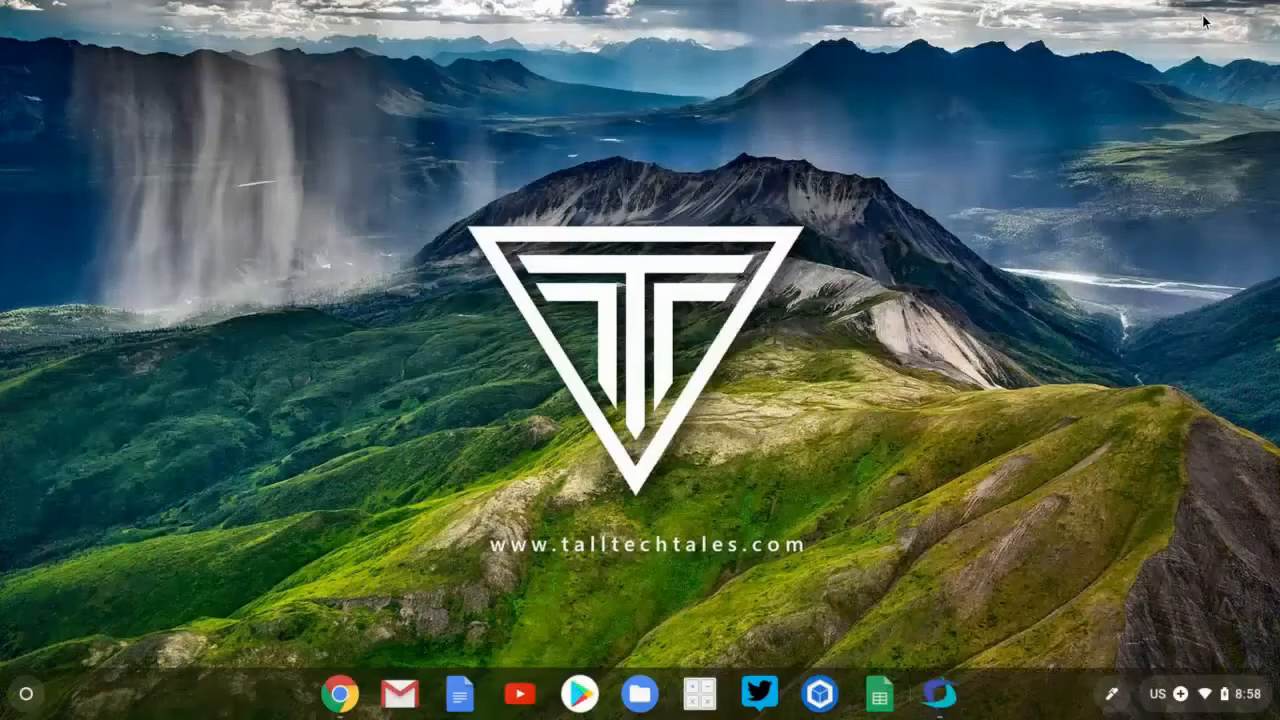
click(940, 695)
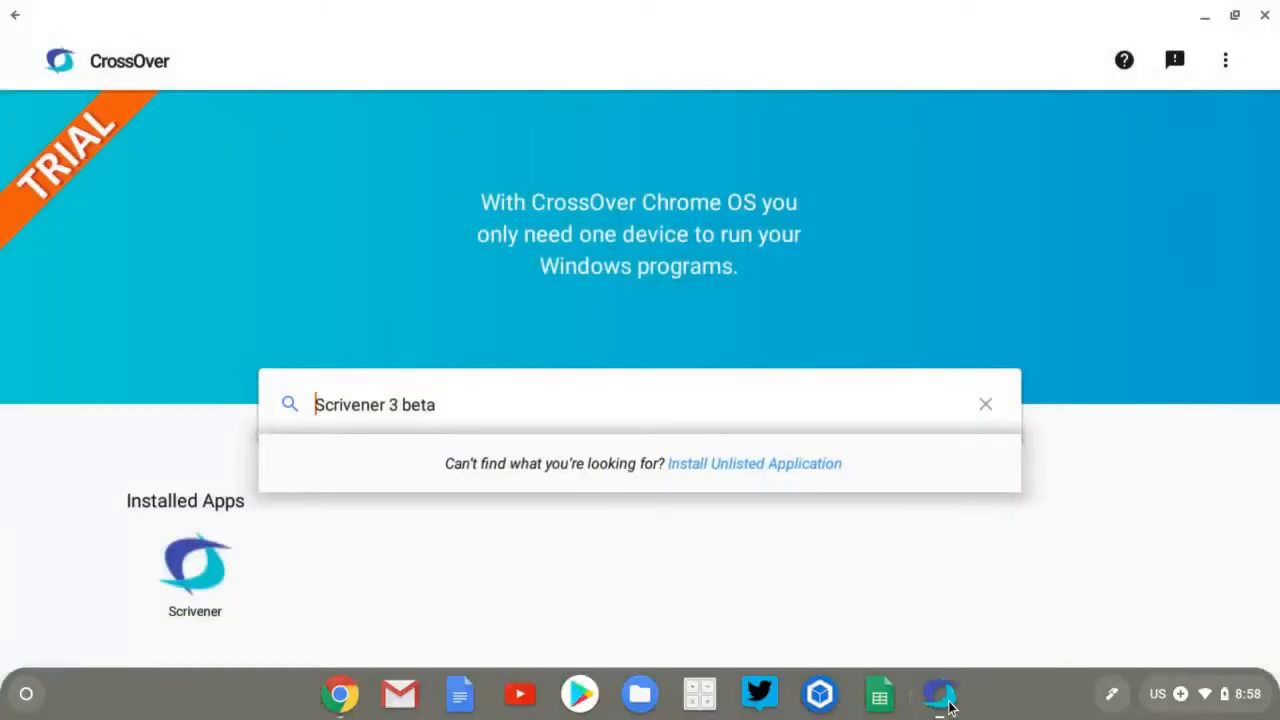
click(759, 465)
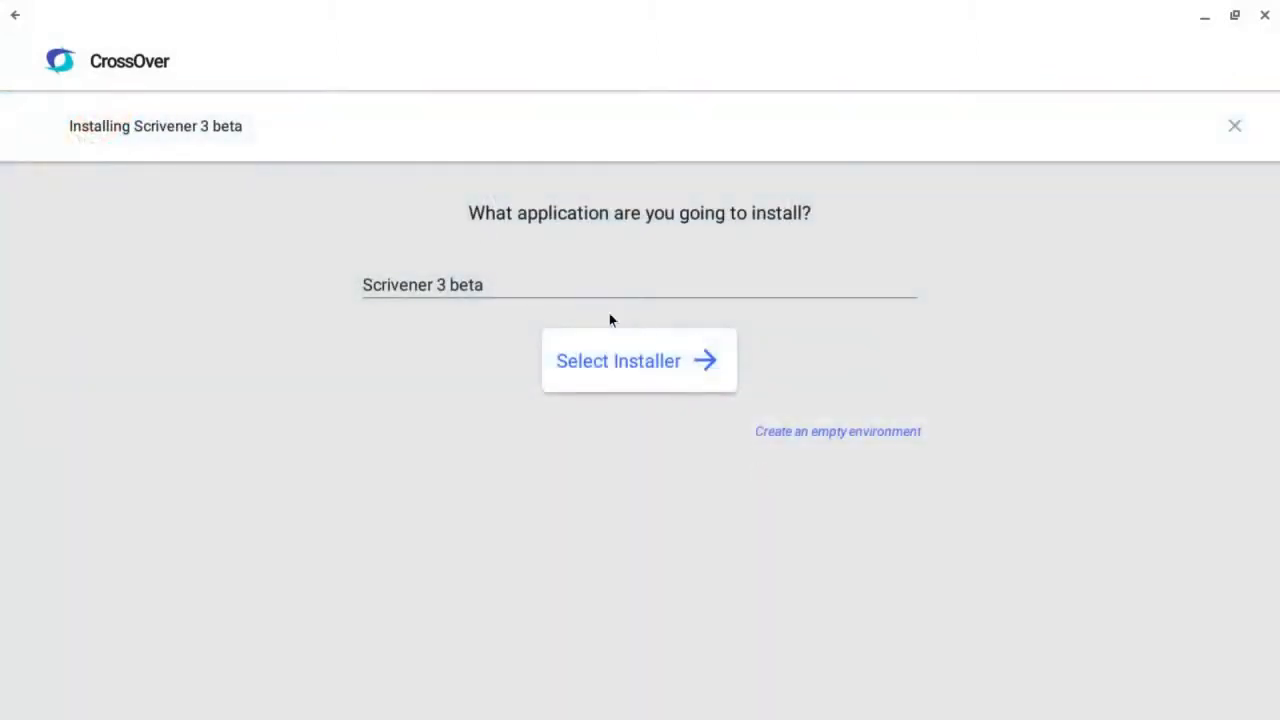
click(677, 355)
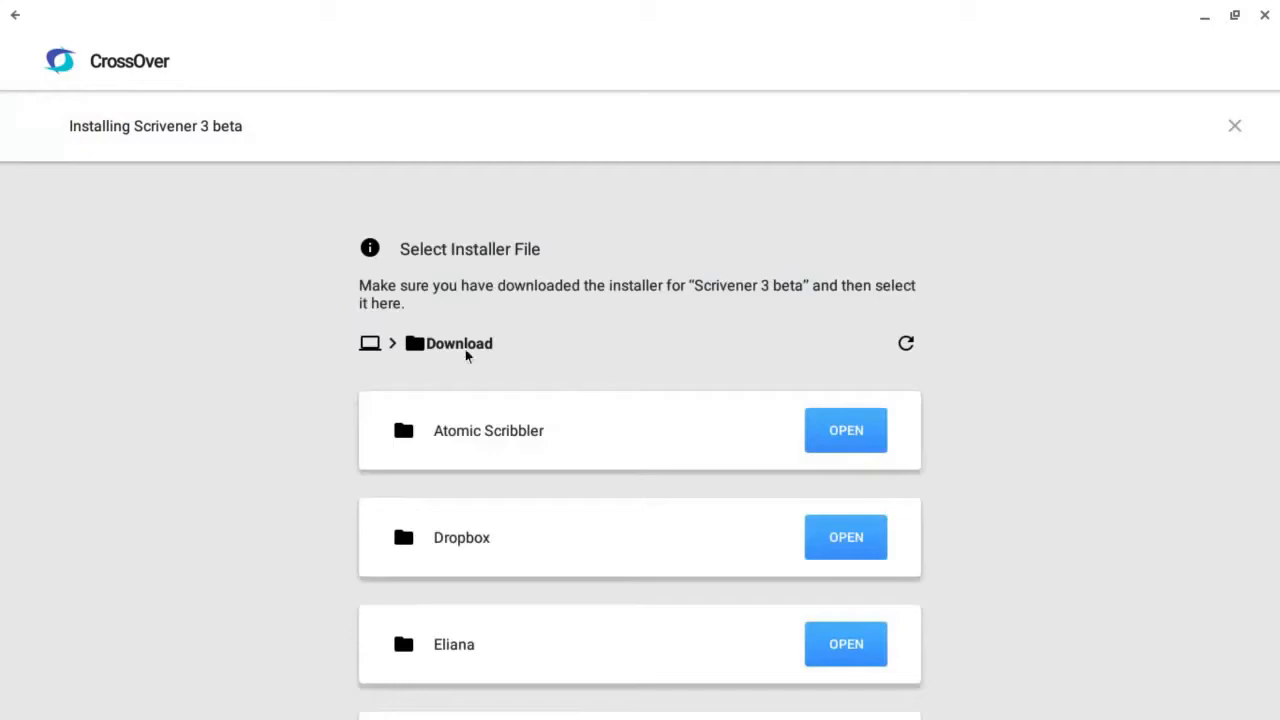
Choose Scrivener-29012-installer_x86.exe from the Download folder and start its installation
scroll(694, 451, down, 5)
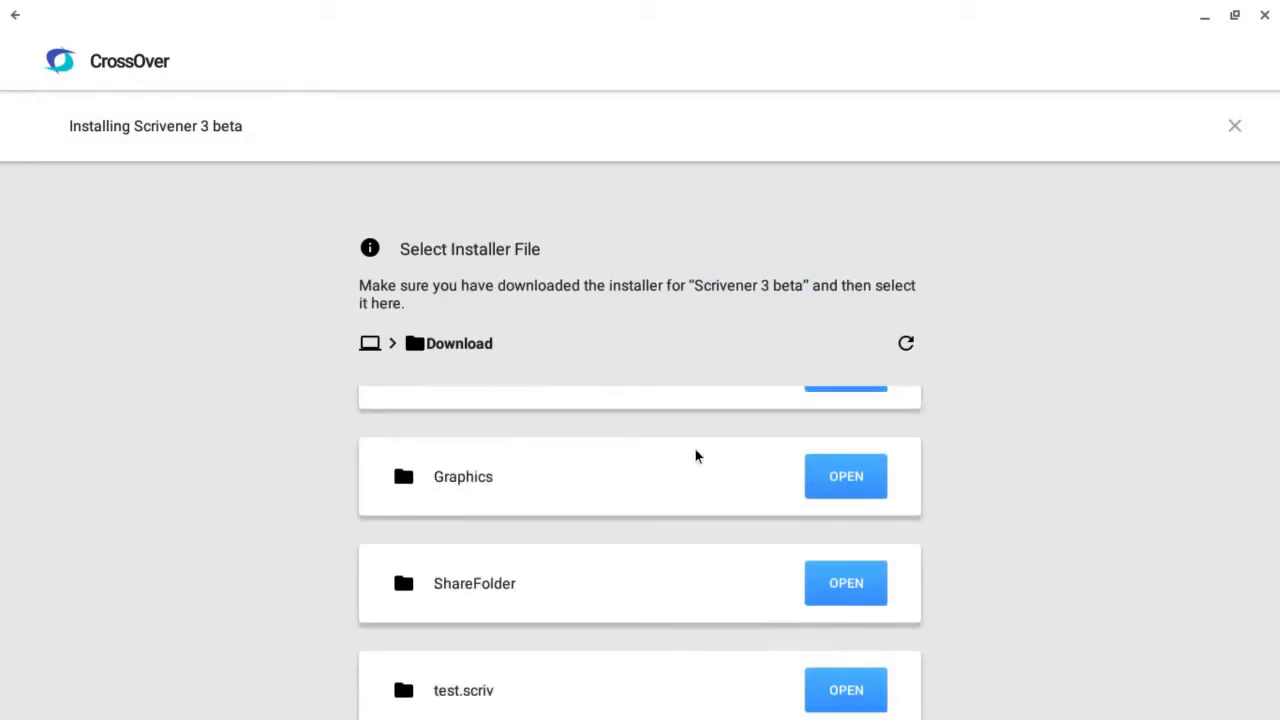
scroll(697, 456, down, 5)
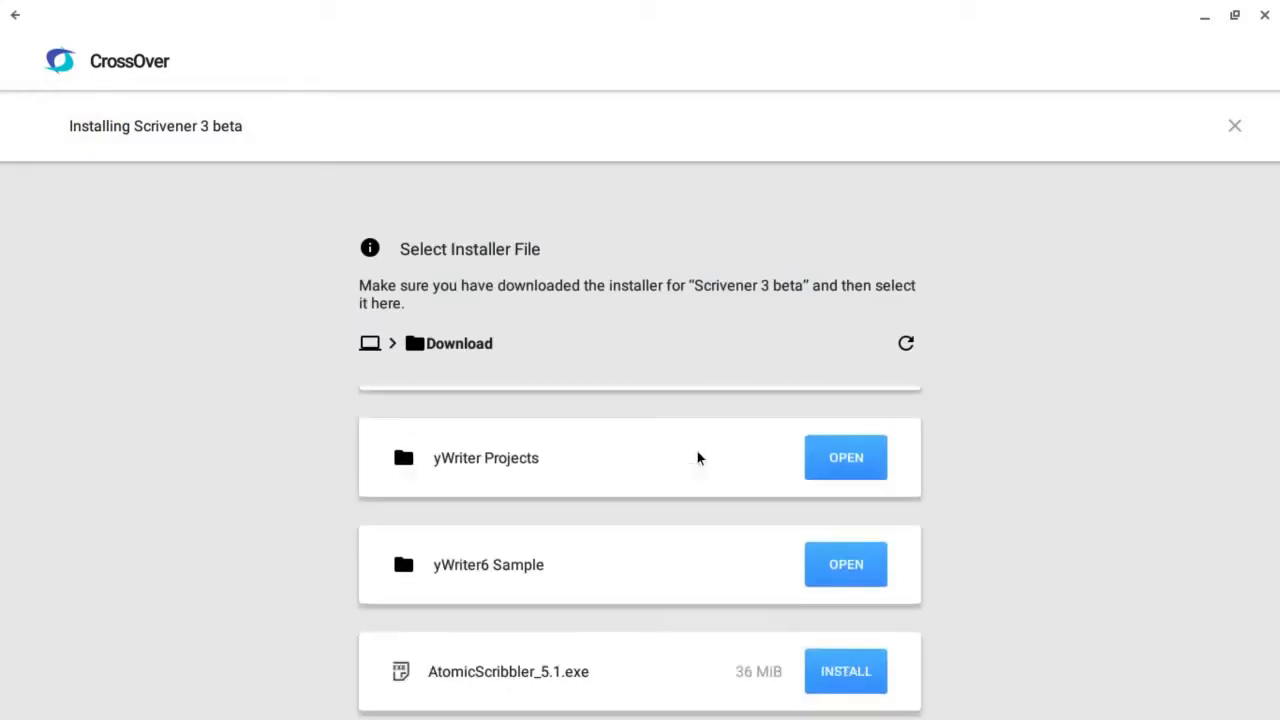
scroll(696, 458, down, 6)
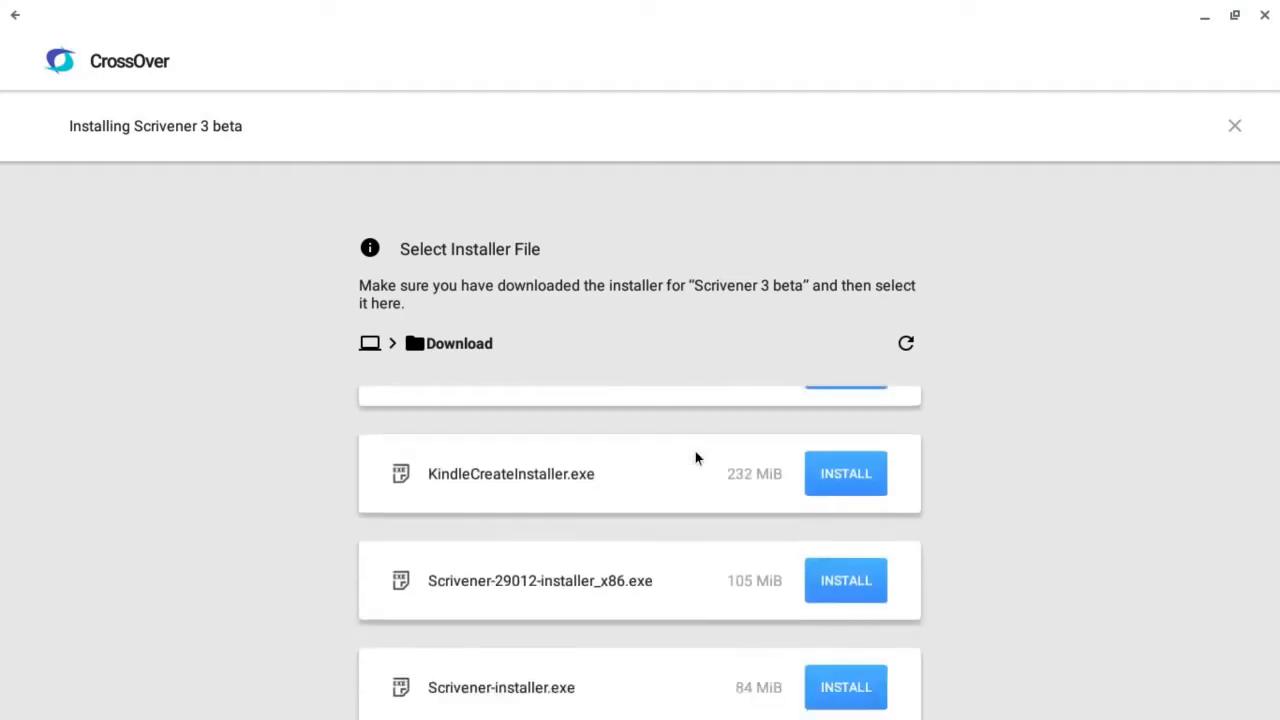
scroll(697, 458, down, 2)
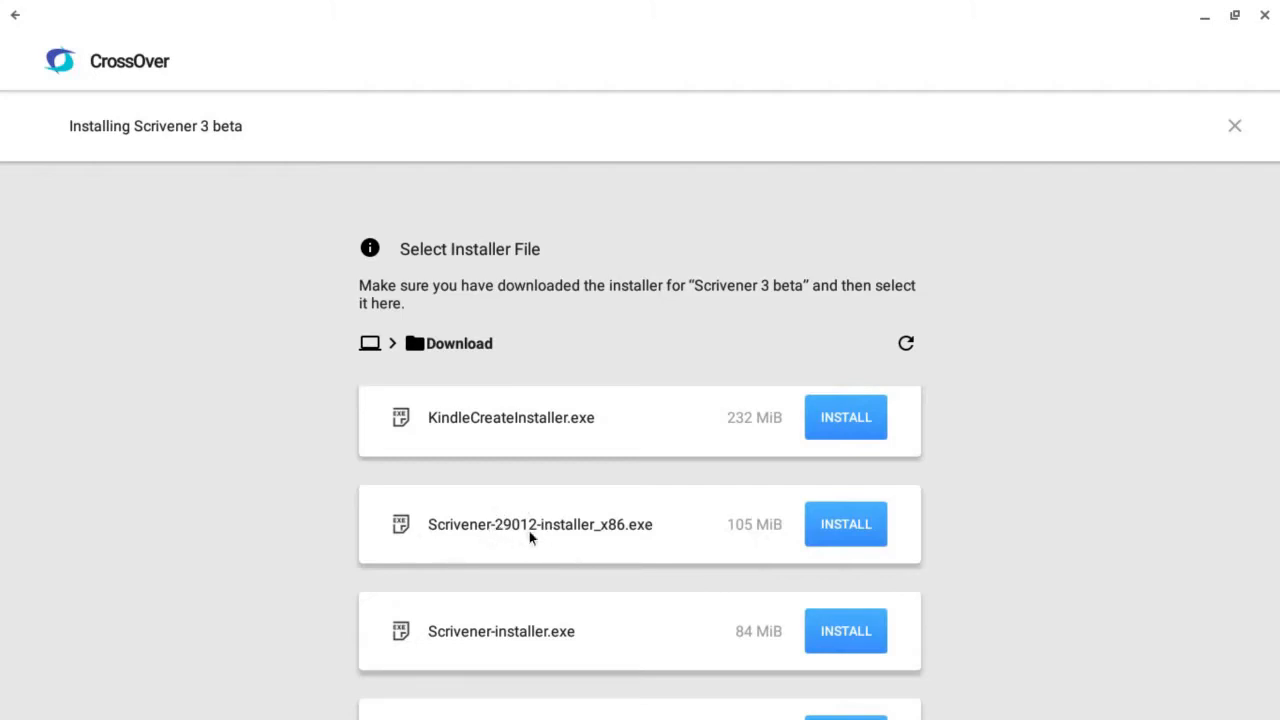
click(838, 533)
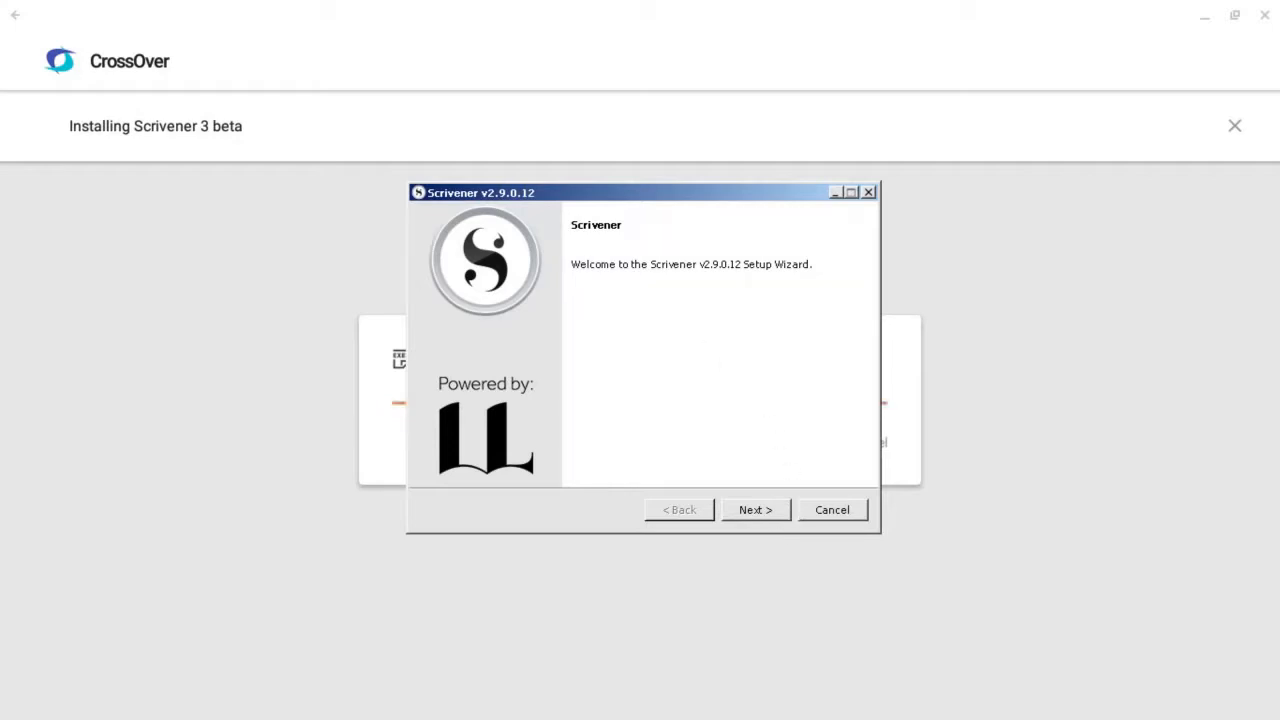
Complete the Scrivener setup wizard, accepting the license agreement and keeping C:\Program Files\Scrivener as the installation directory
click(769, 514)
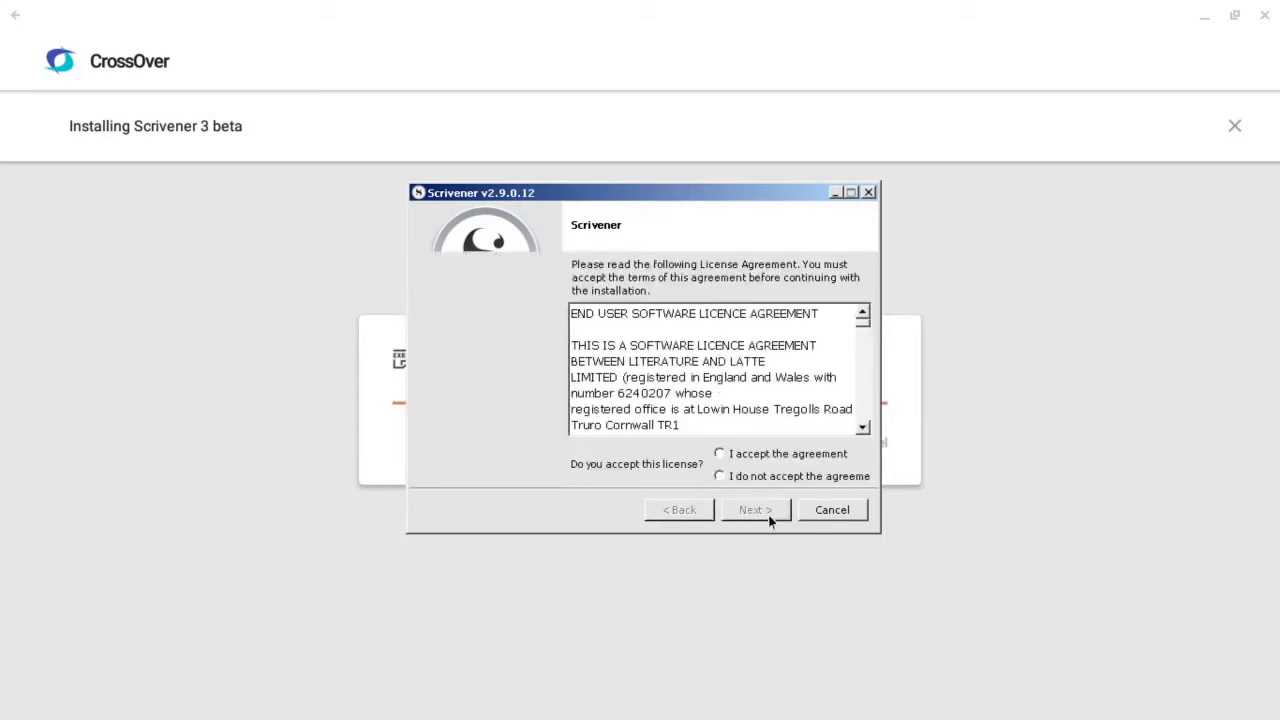
click(574, 455)
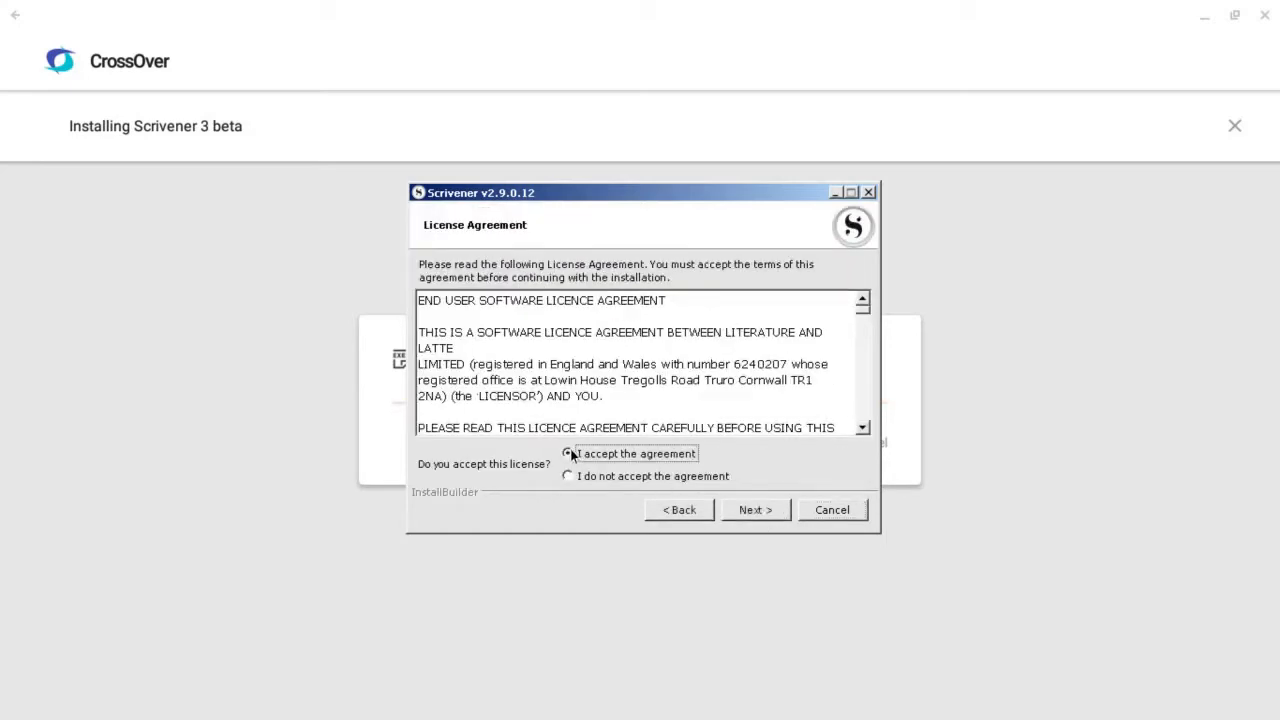
click(755, 512)
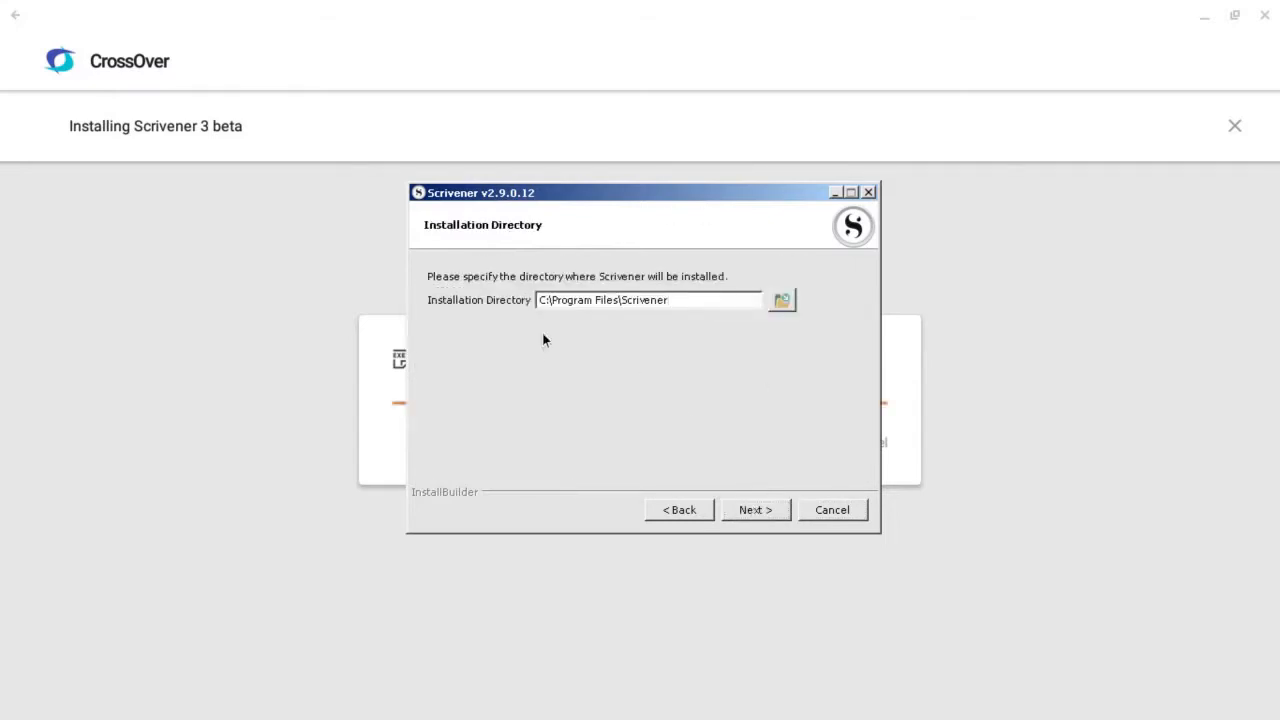
click(757, 513)
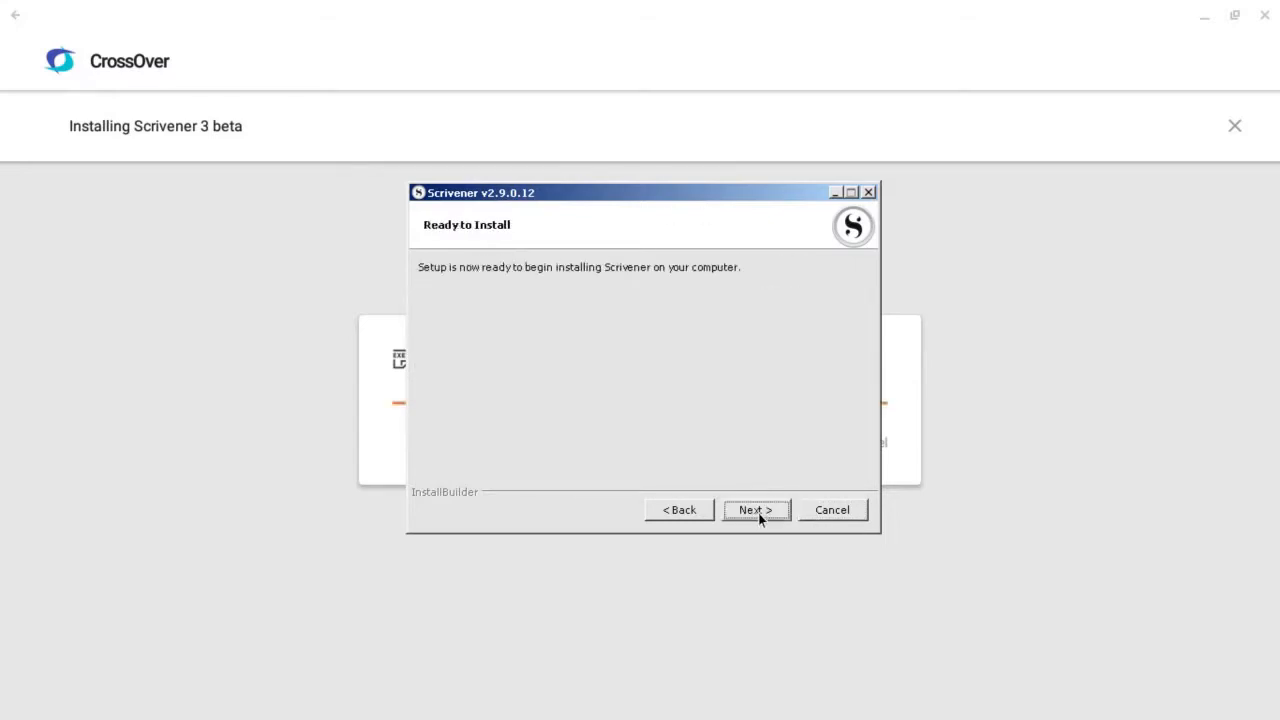
click(763, 510)
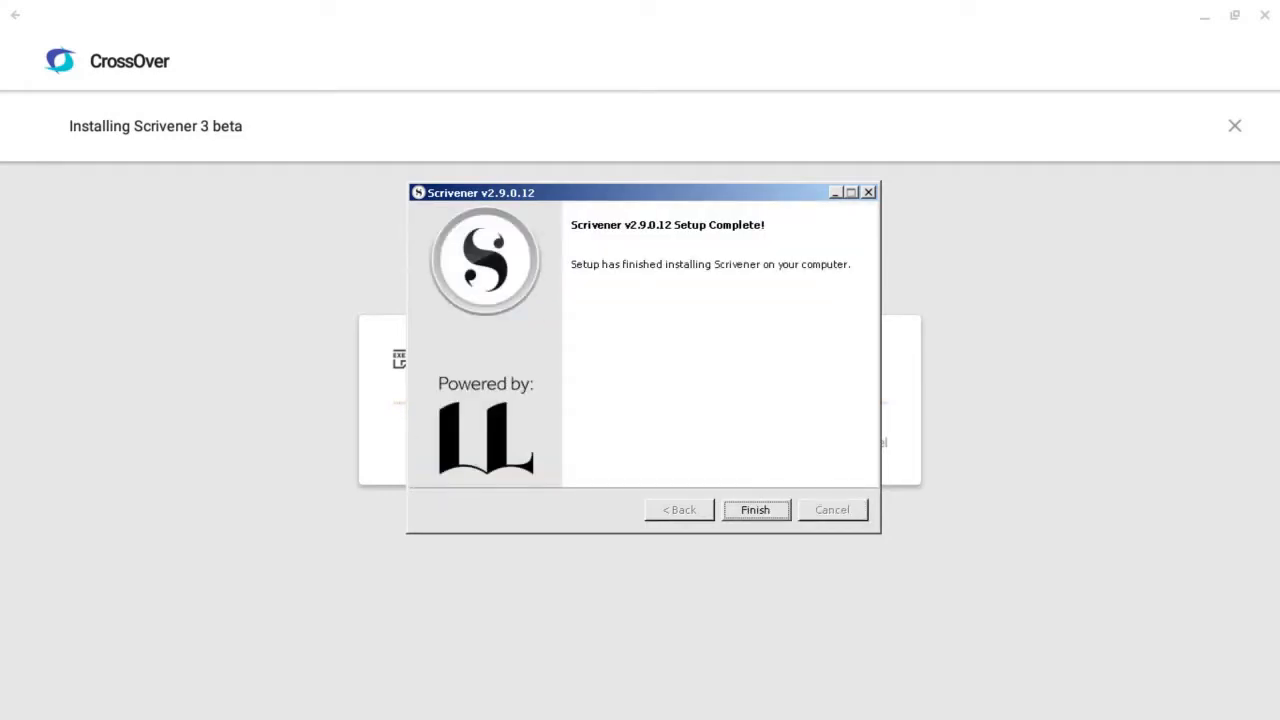
key(Return)
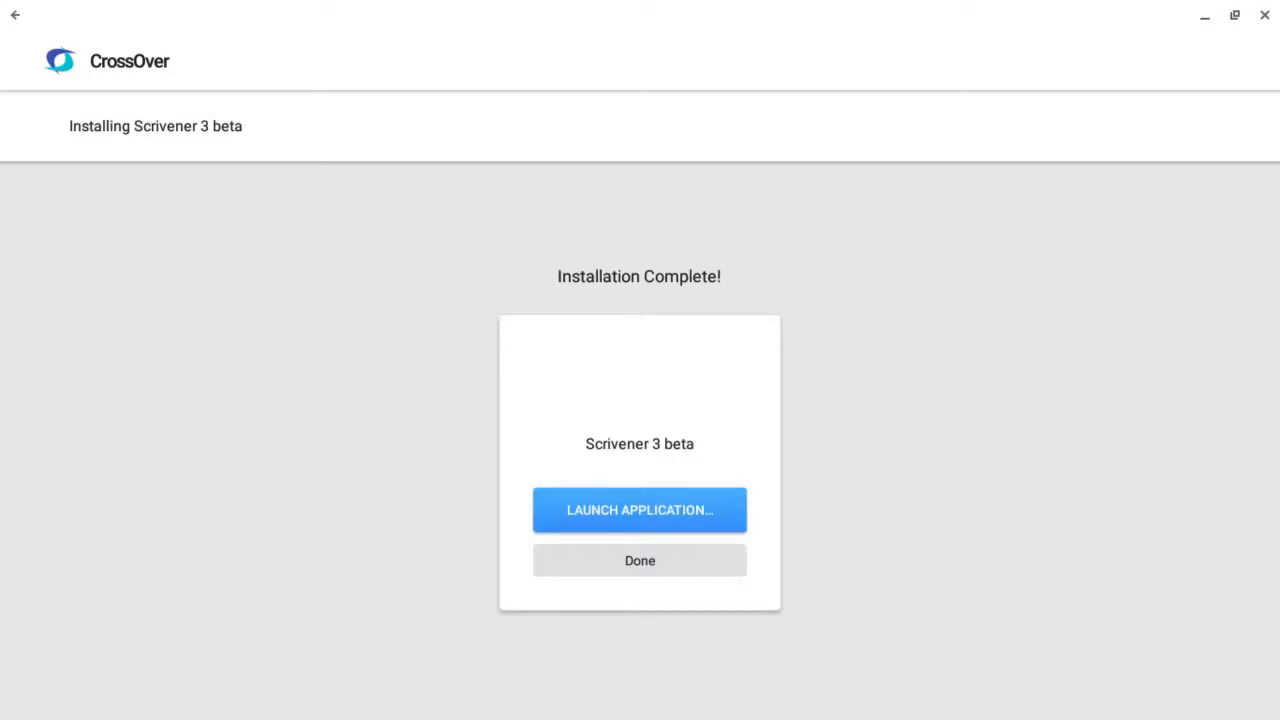
Finish the Scrivener 3 beta installation and open the list of components that can be installed for it
click(666, 560)
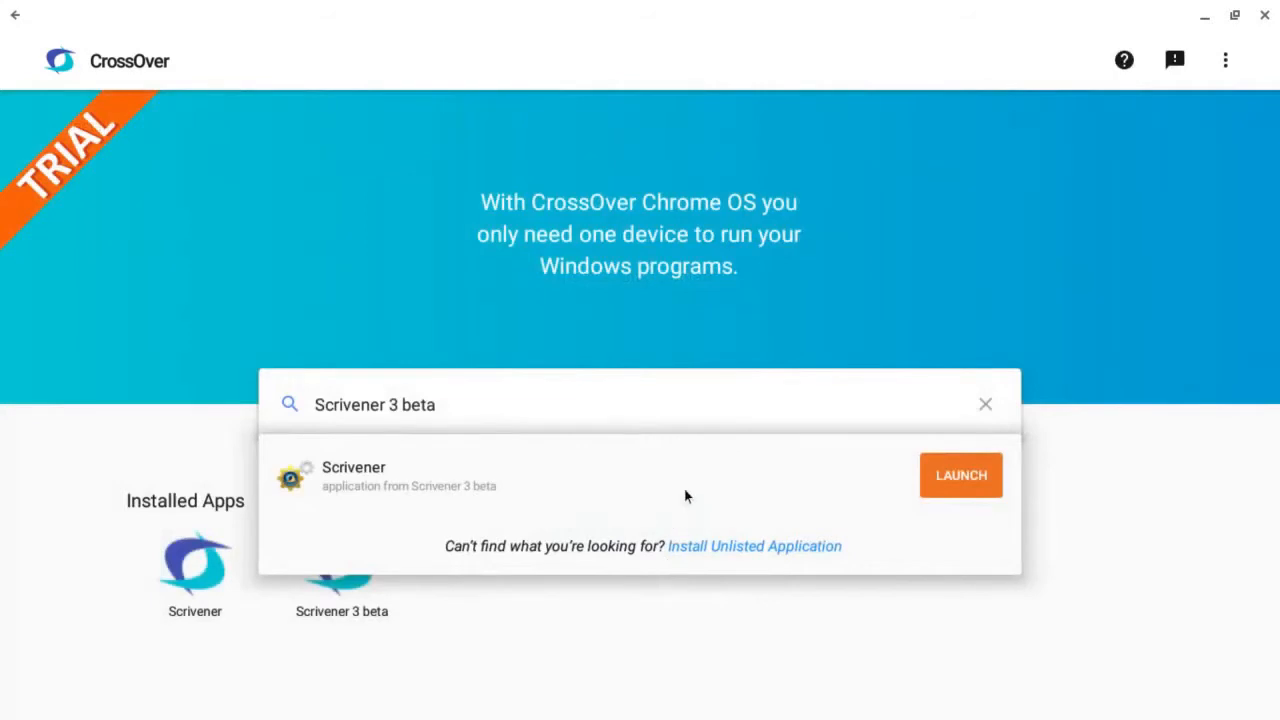
click(680, 664)
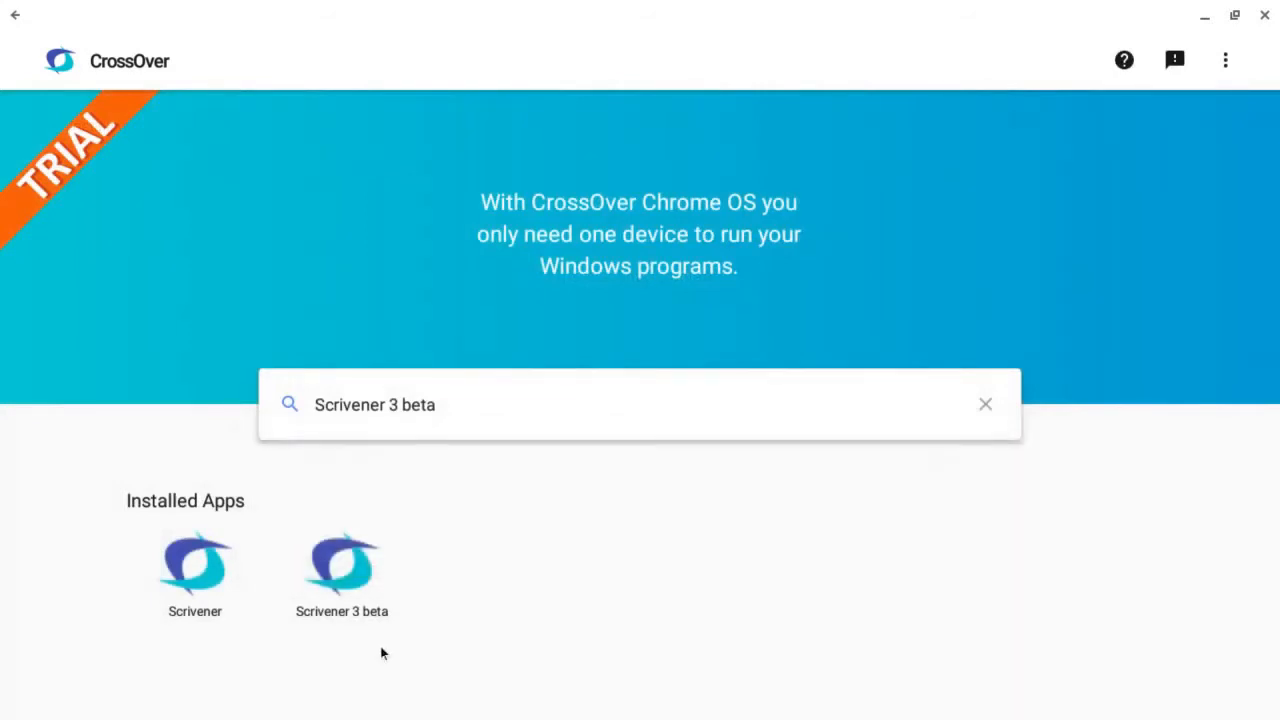
click(329, 571)
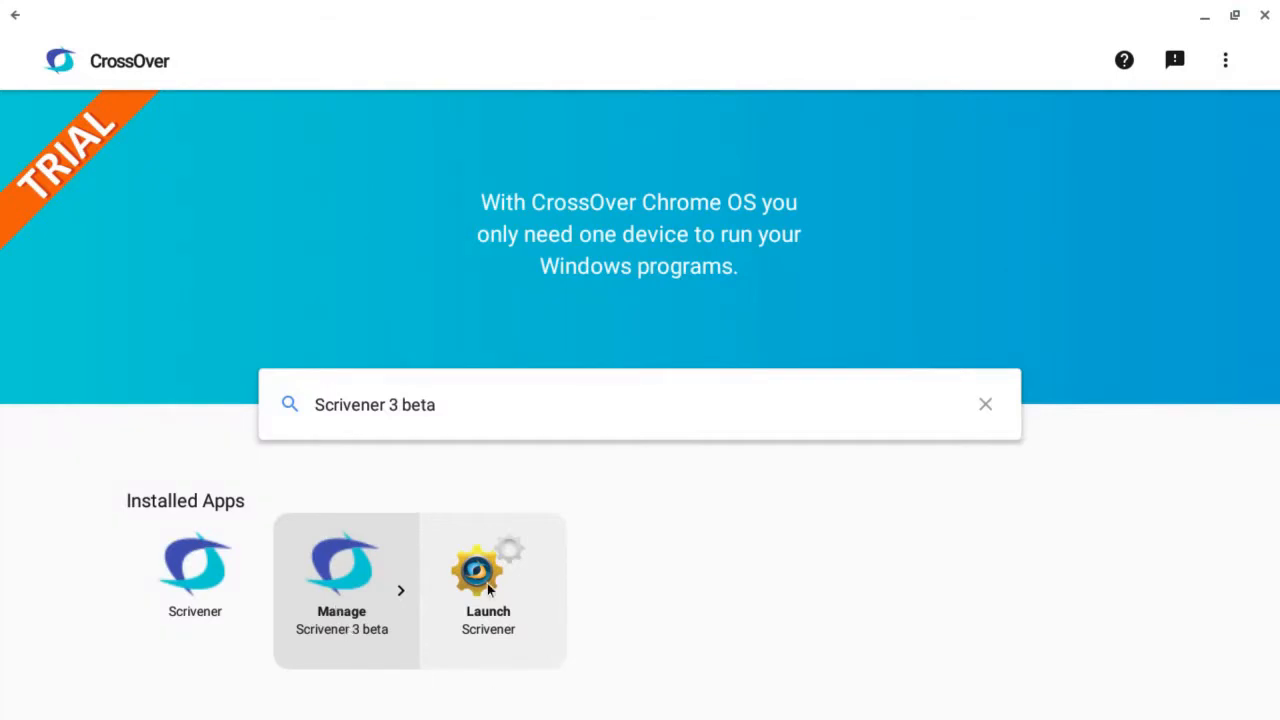
click(352, 600)
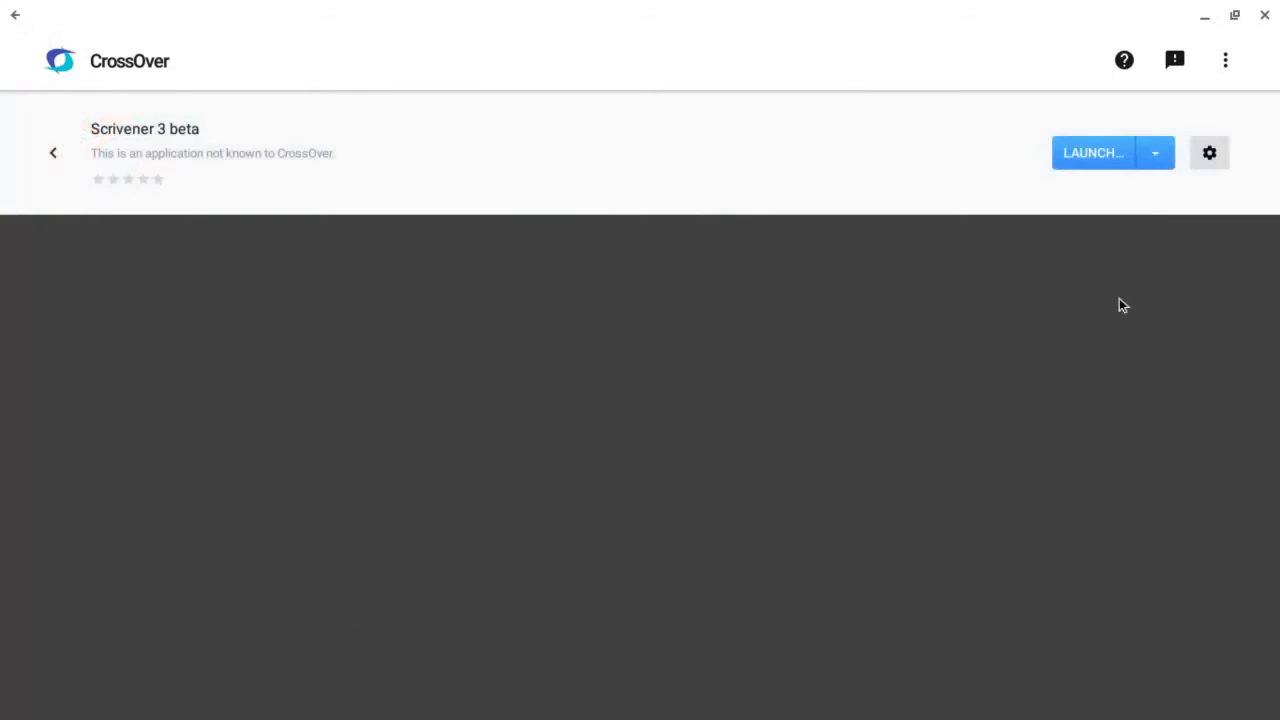
click(1211, 154)
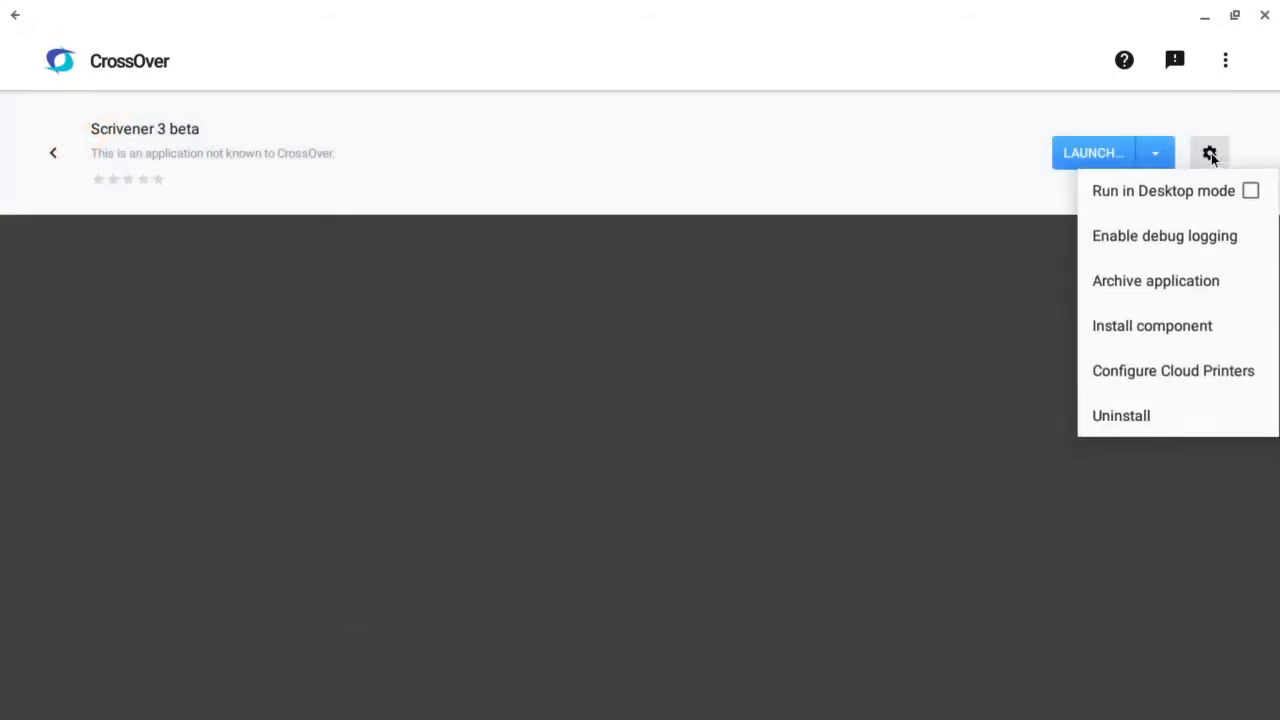
click(1170, 330)
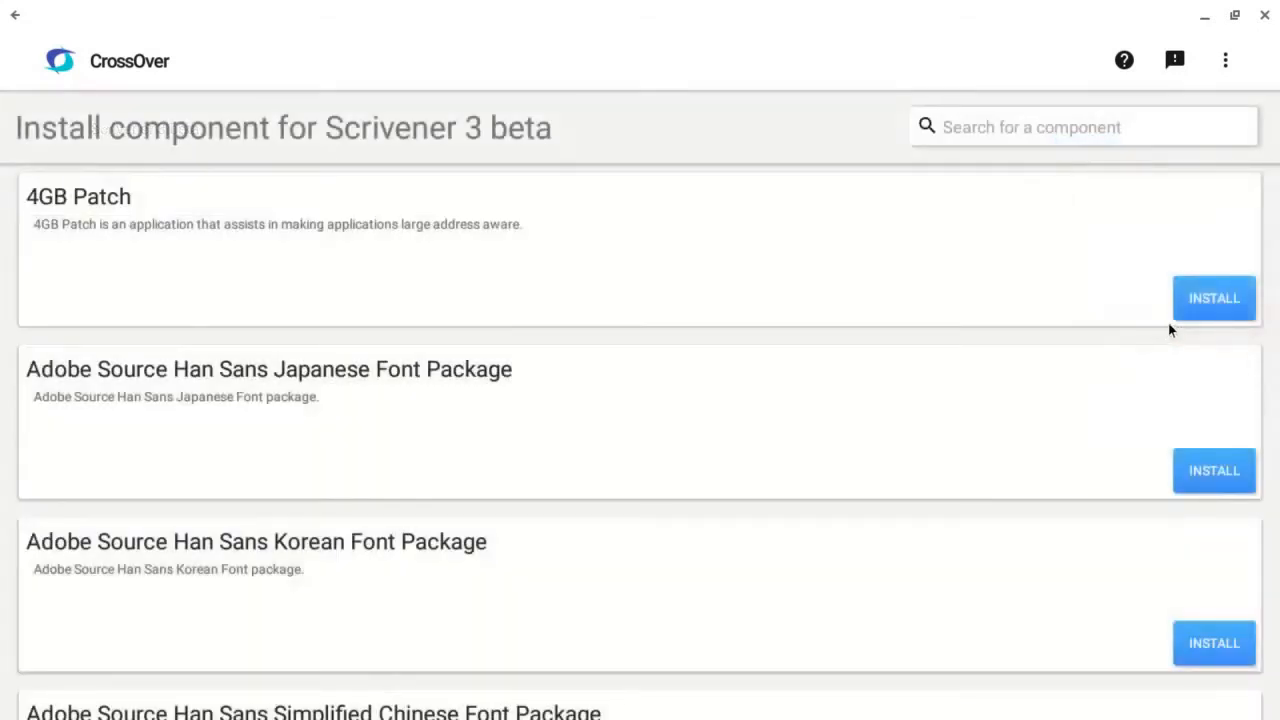
Find the Core Fonts component by searching for "core" and install it into Scrivener 3 beta, accepting the font license agreement
scroll(992, 271, down, 10)
scroll(991, 267, down, 5)
scroll(991, 270, up, 15)
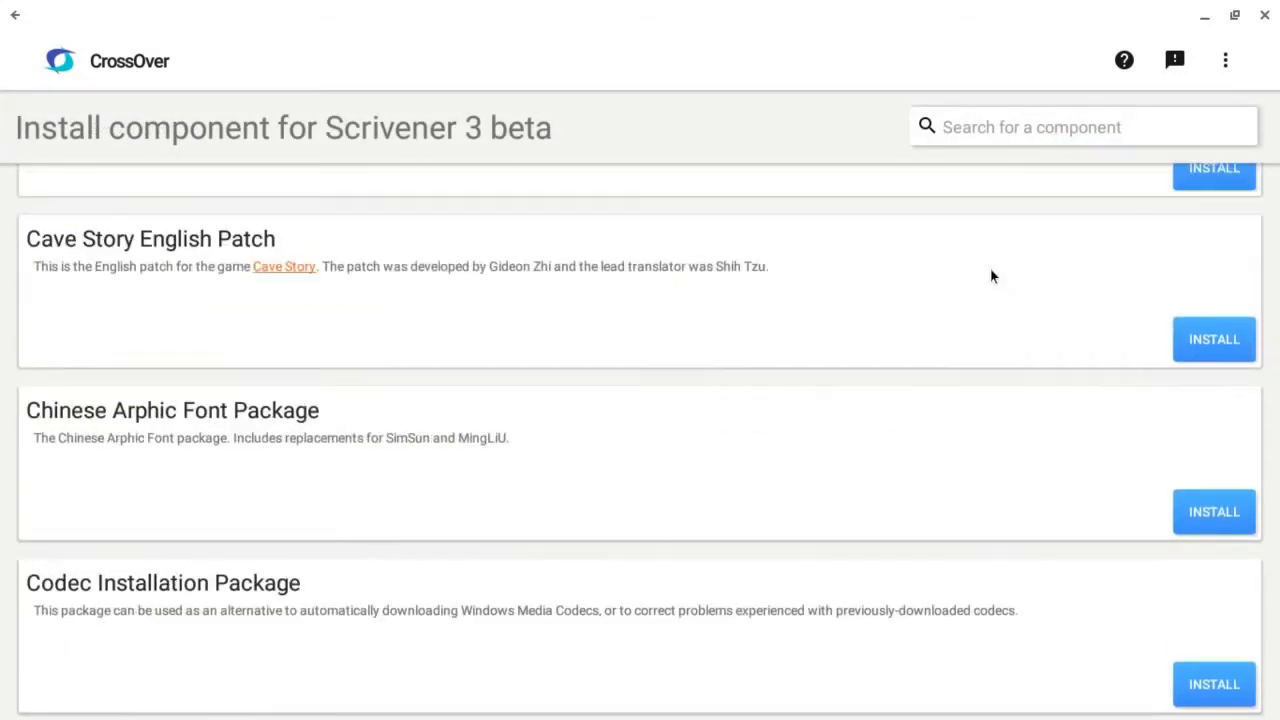
click(1007, 133)
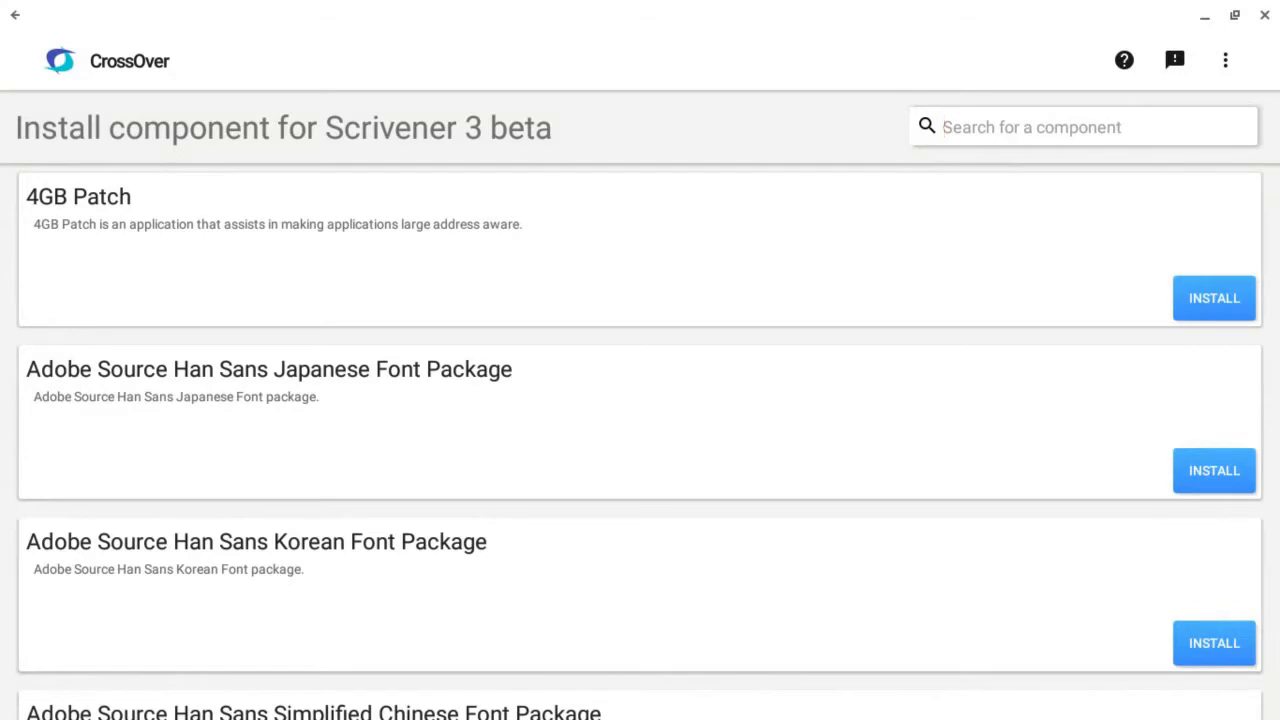
text(core)
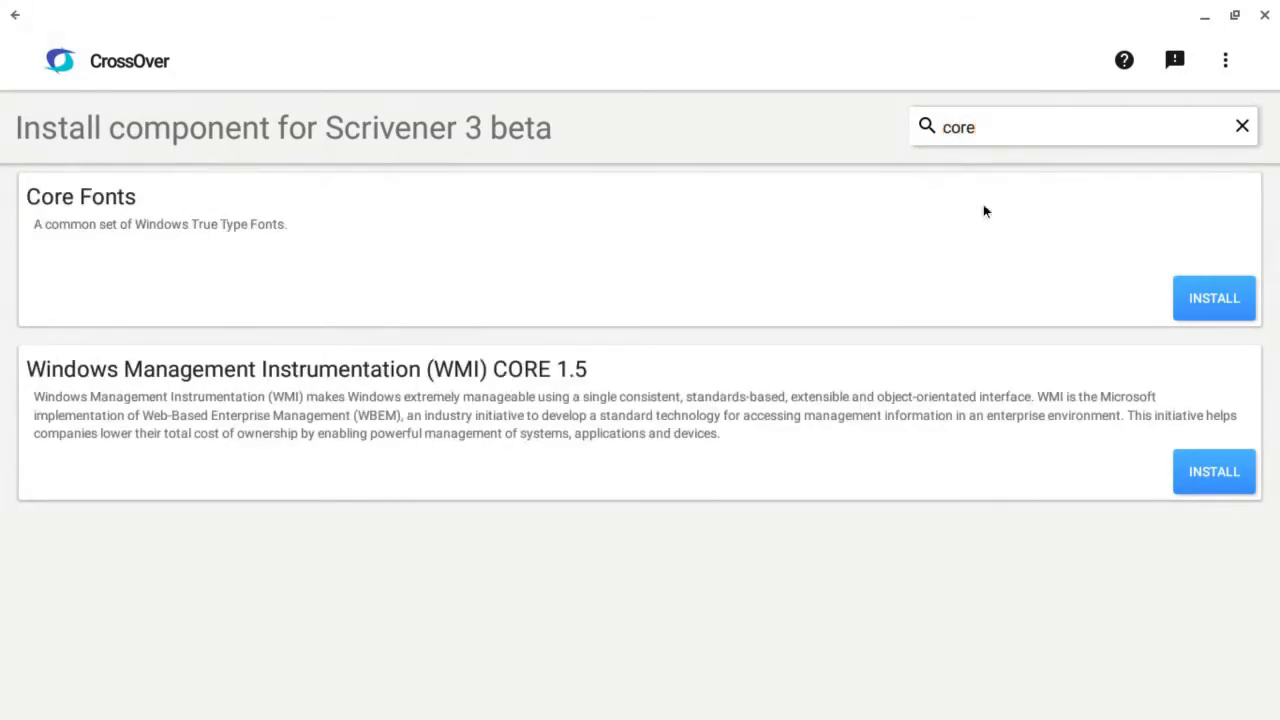
click(1203, 299)
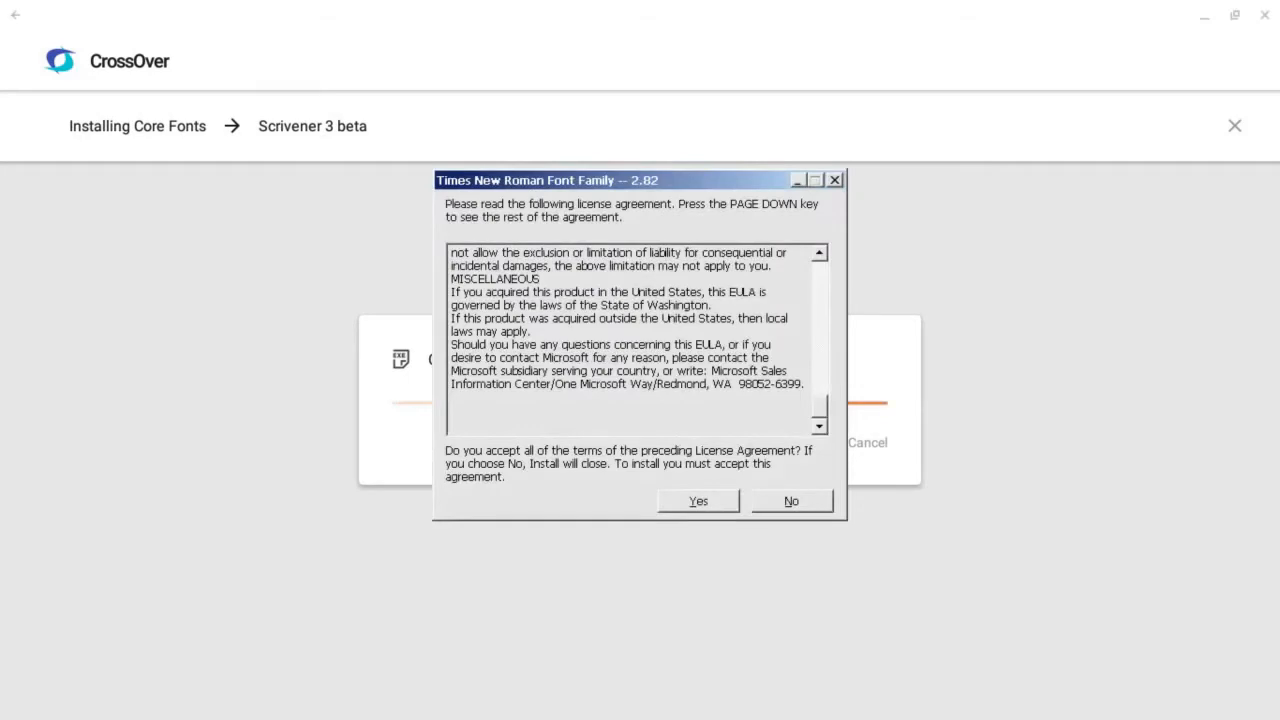
click(696, 501)
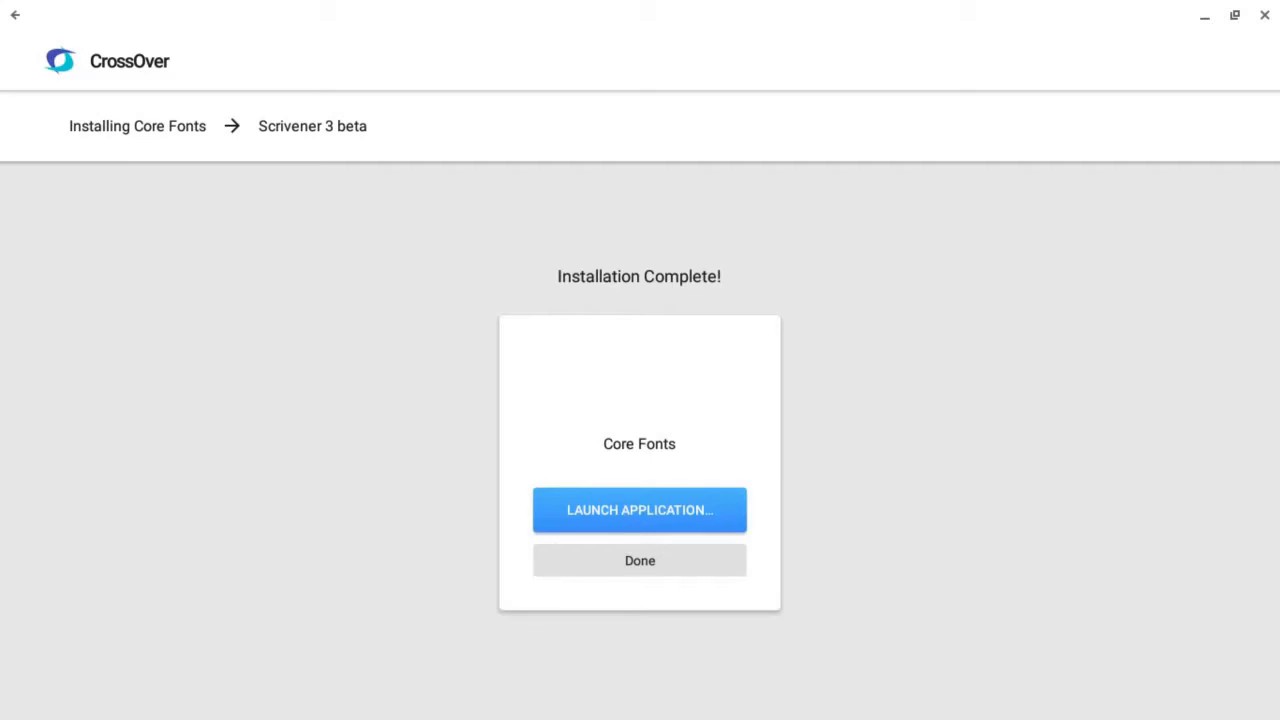
click(684, 568)
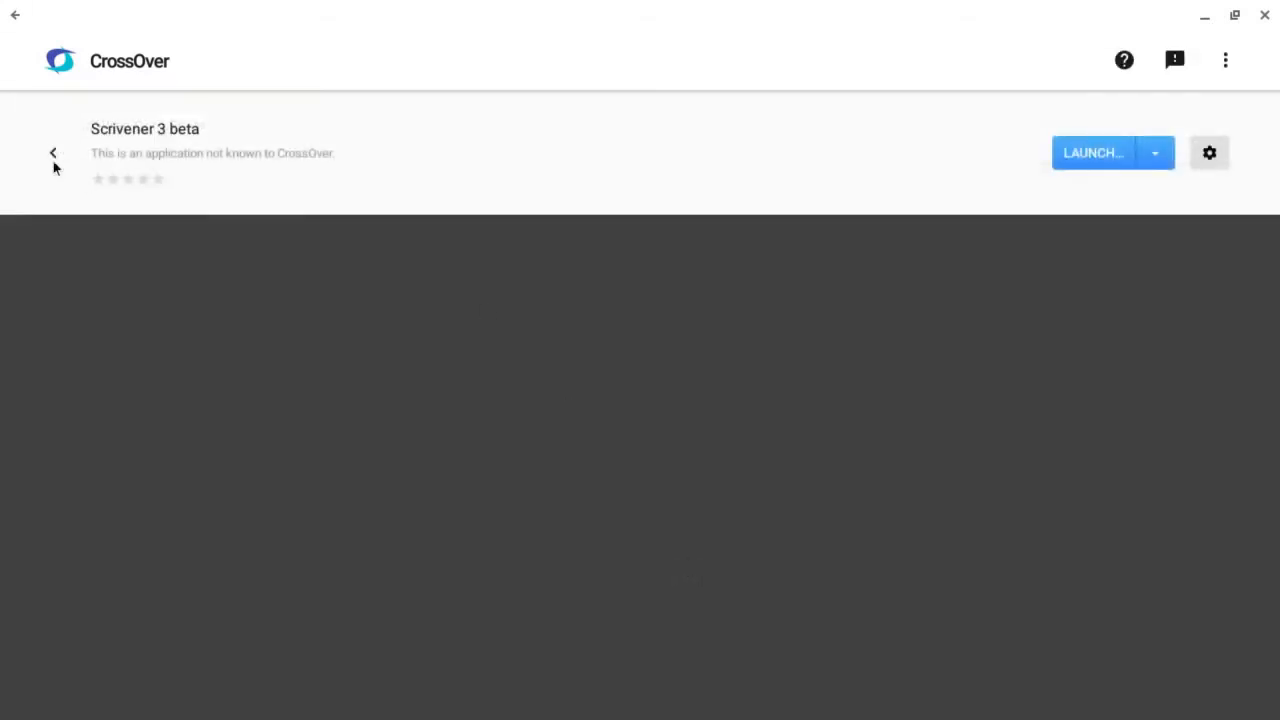
Return to the installed apps, clear the application search and launch Scrivener from Scrivener 3 beta, acknowledging the beta expiry notice
click(52, 155)
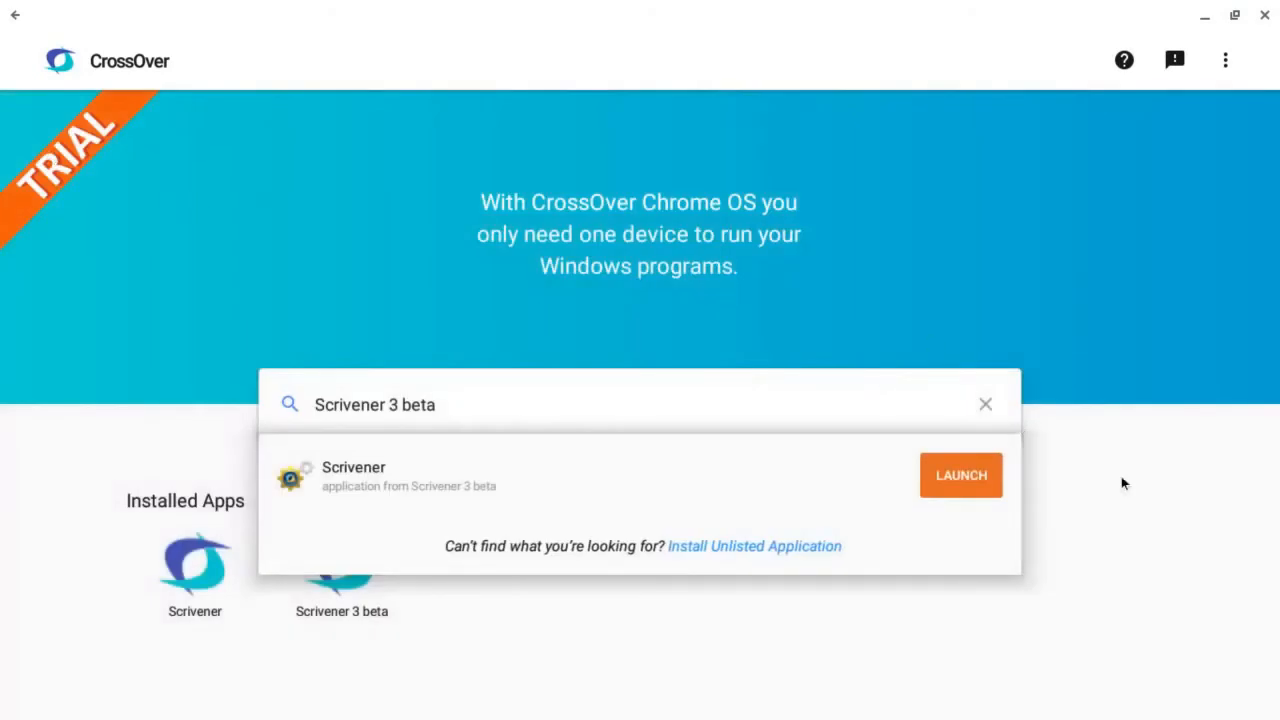
click(988, 403)
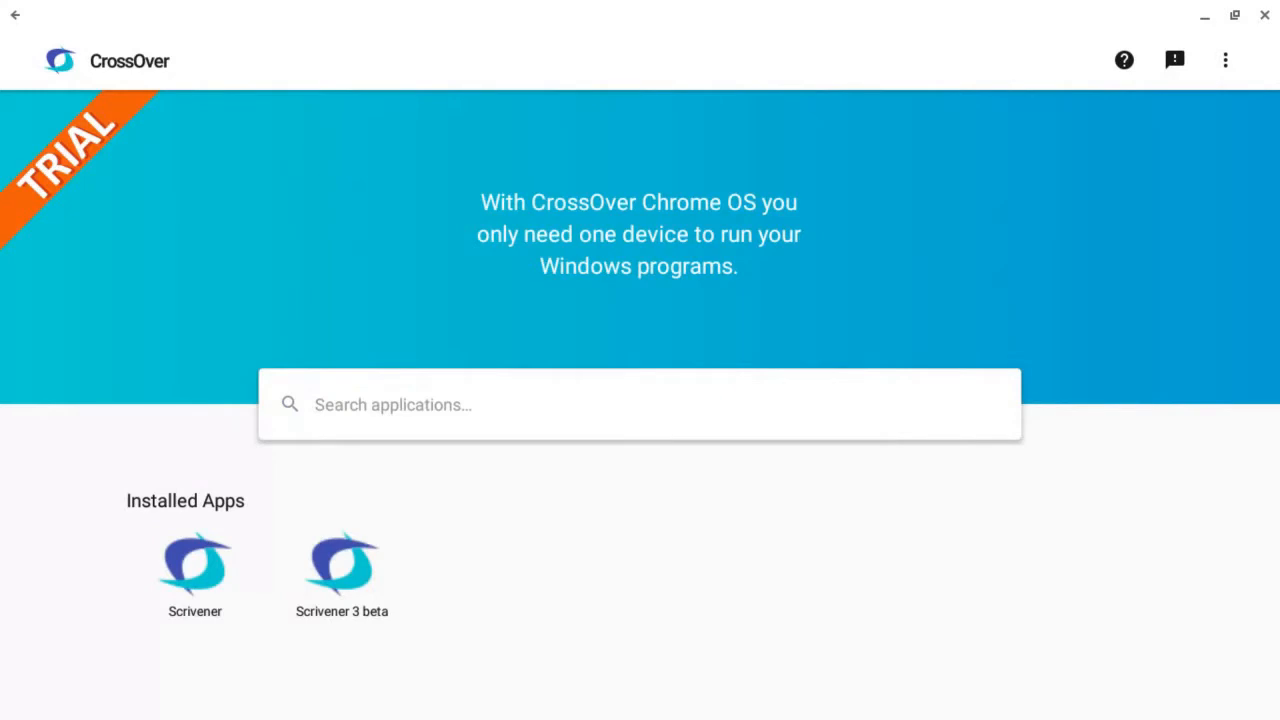
click(336, 563)
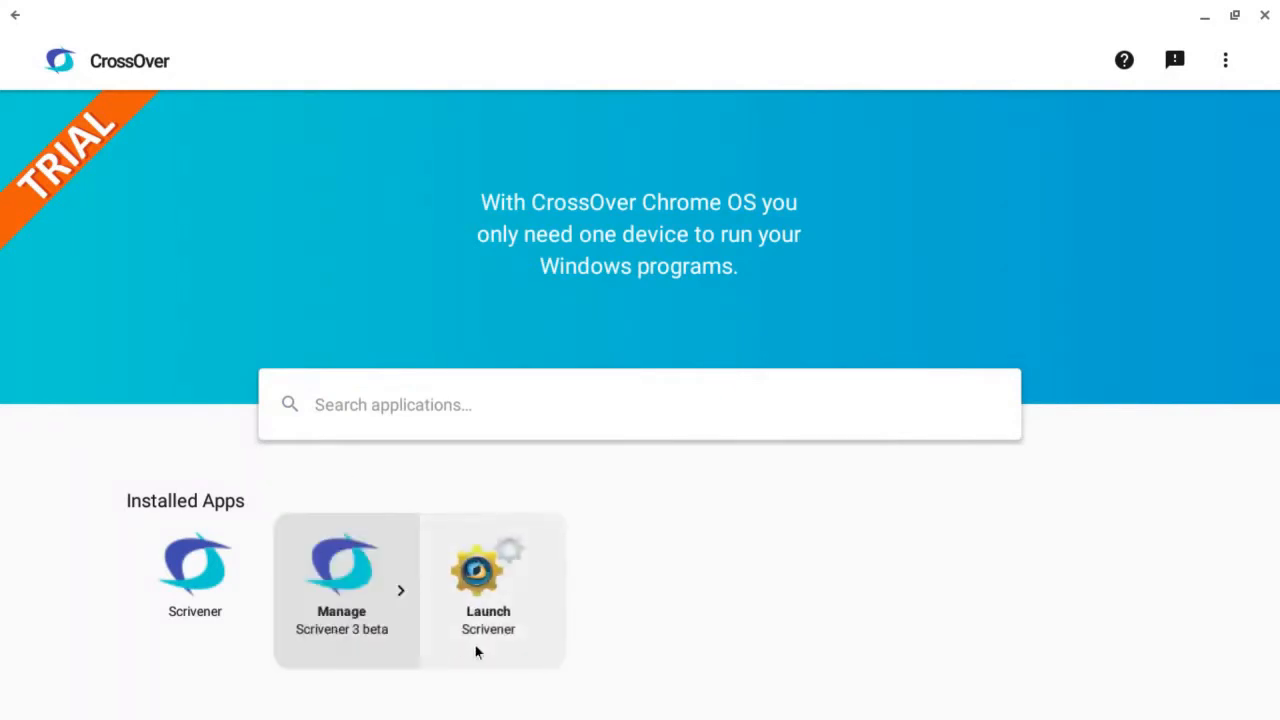
click(483, 579)
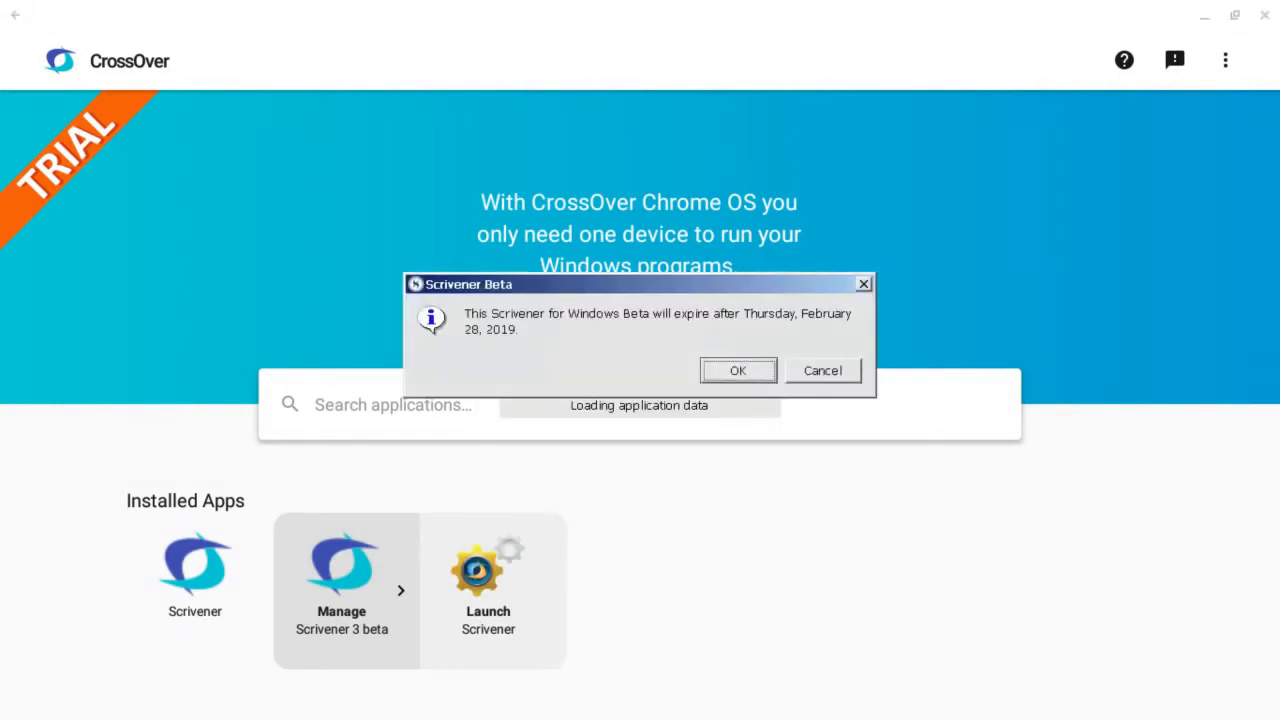
click(759, 378)
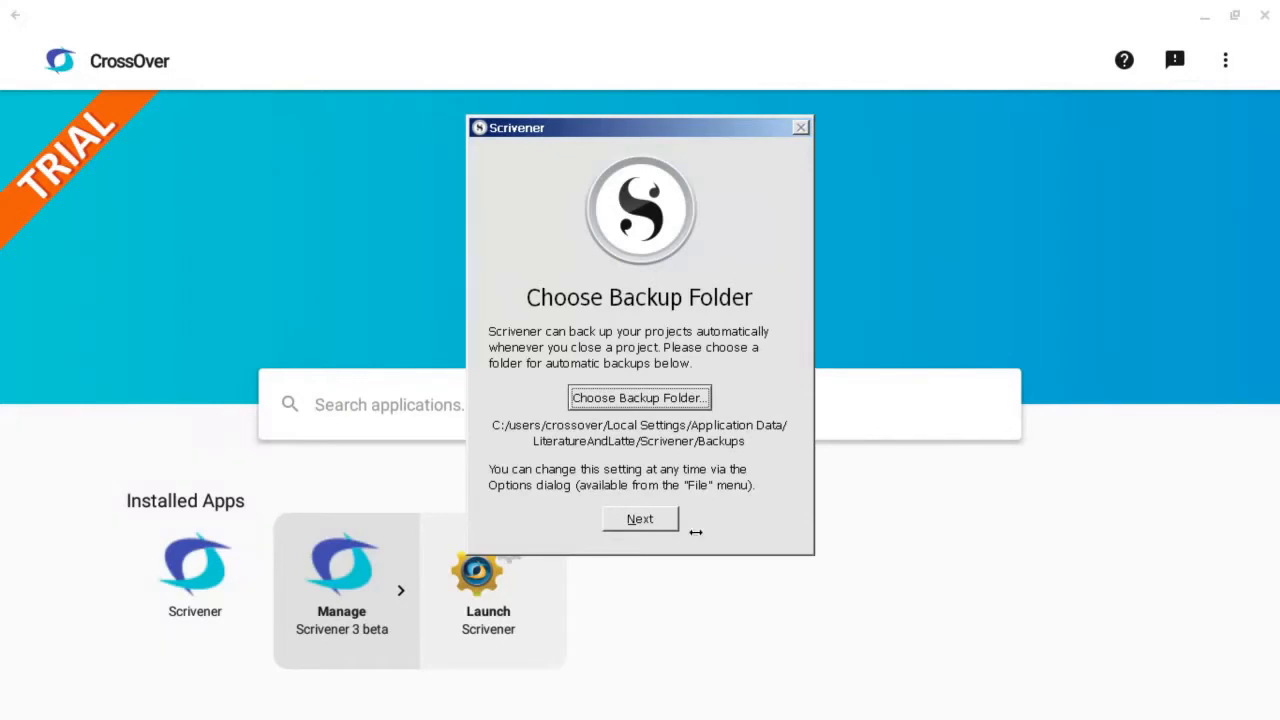
Set the automatic backup folder to Dropbox/Writing/Scrivener3BetaBackup and start using Scrivener without the interactive tutorial
click(646, 401)
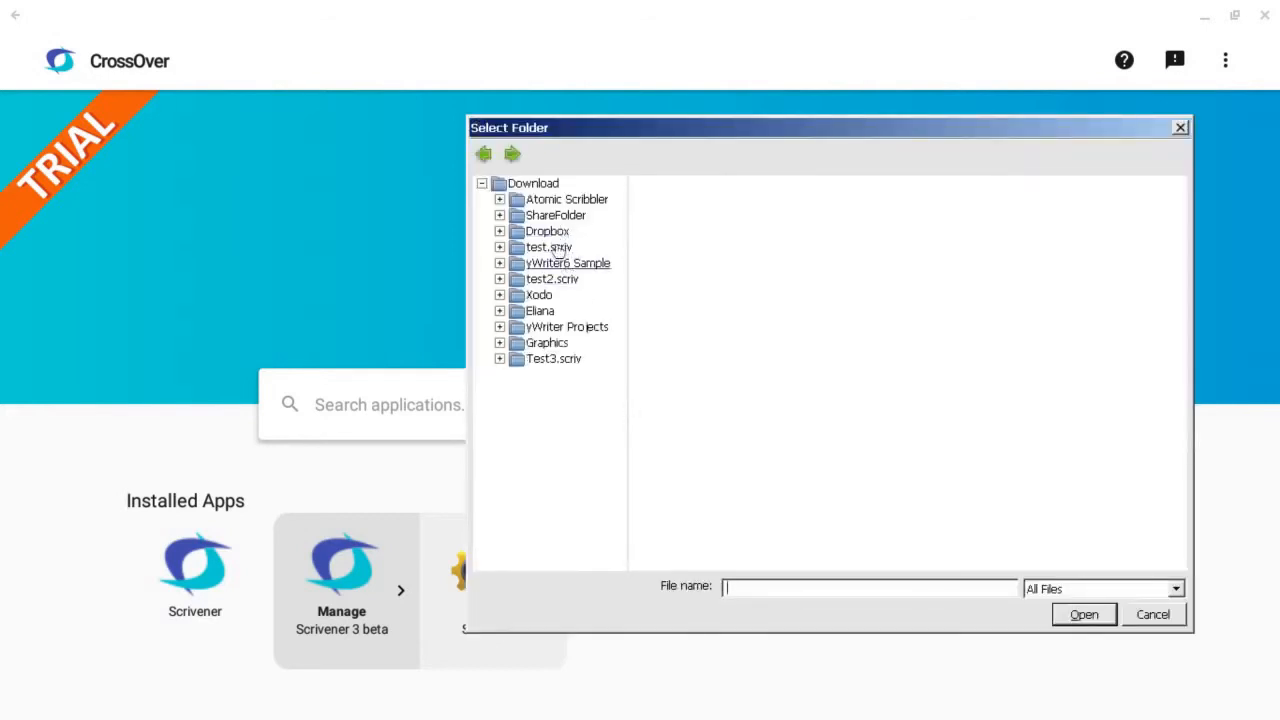
click(545, 233)
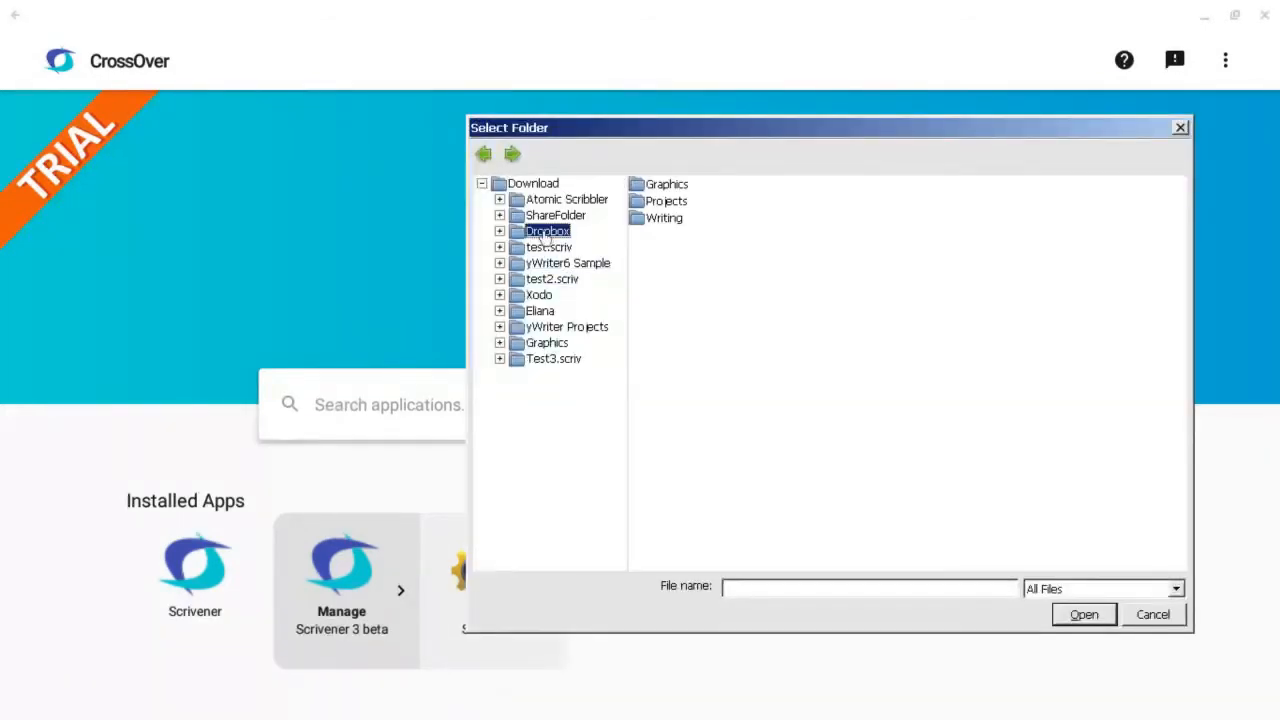
double_click(664, 217)
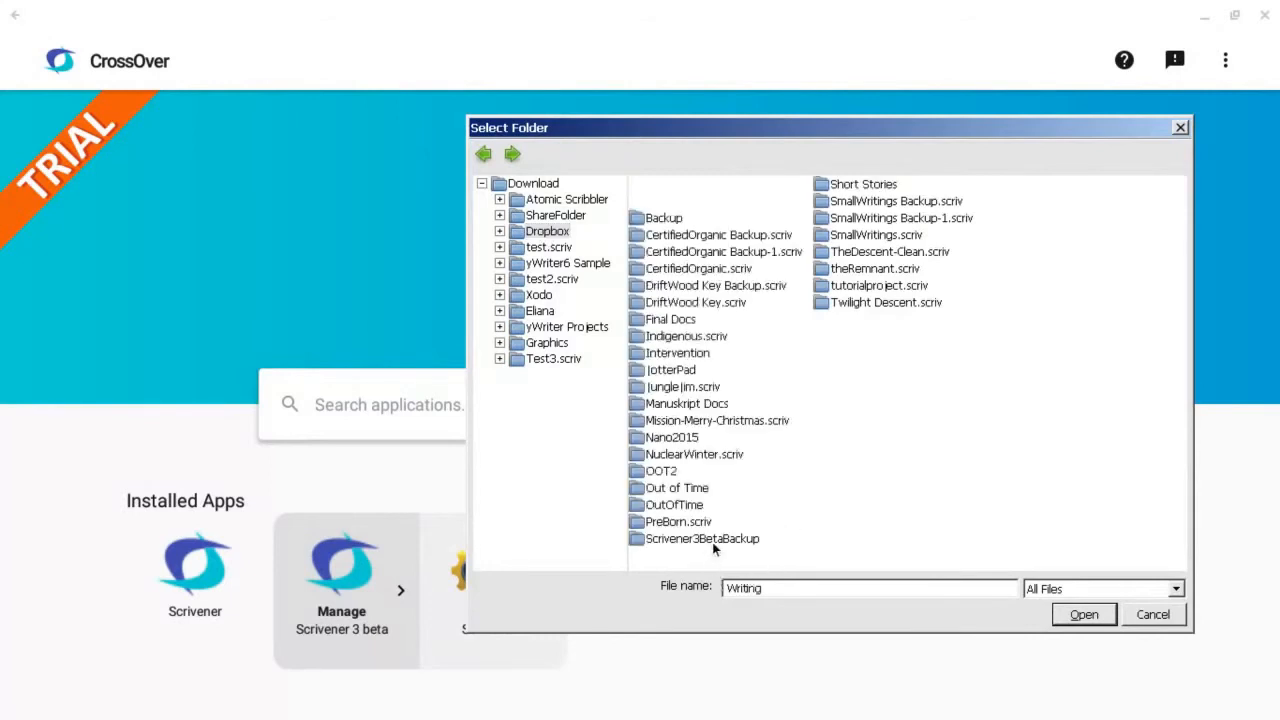
click(712, 540)
click(1079, 613)
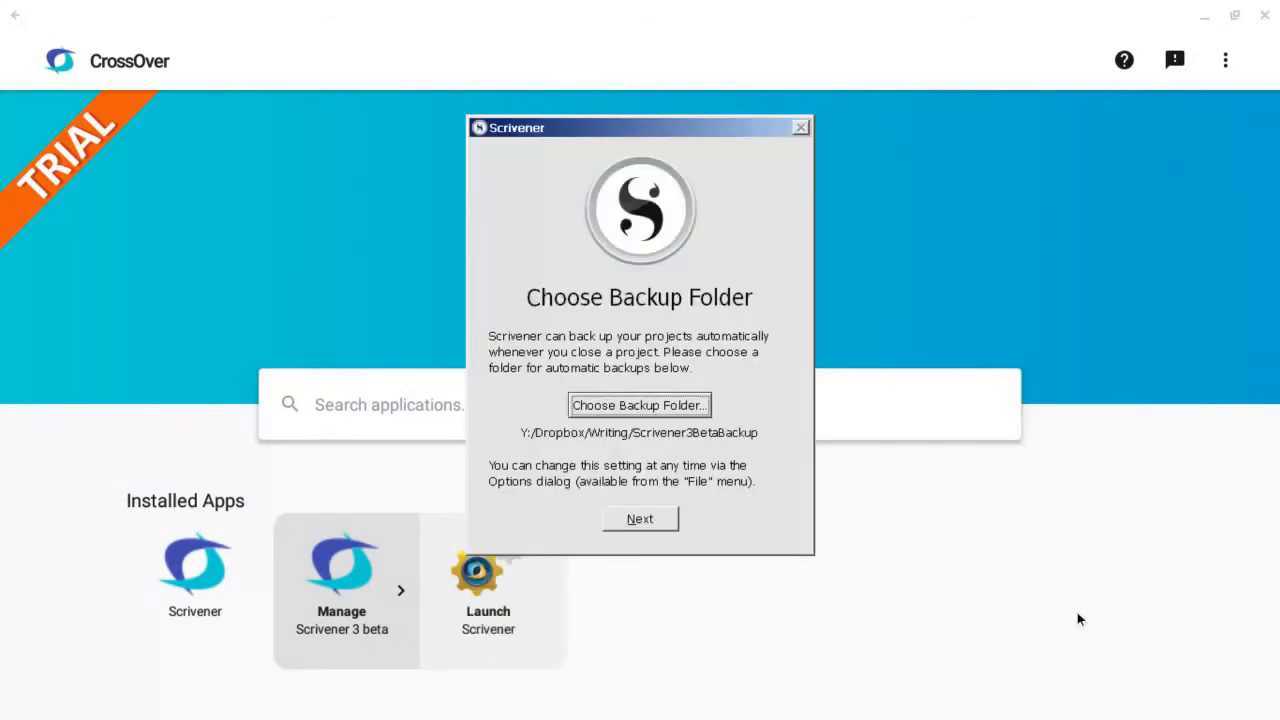
click(648, 519)
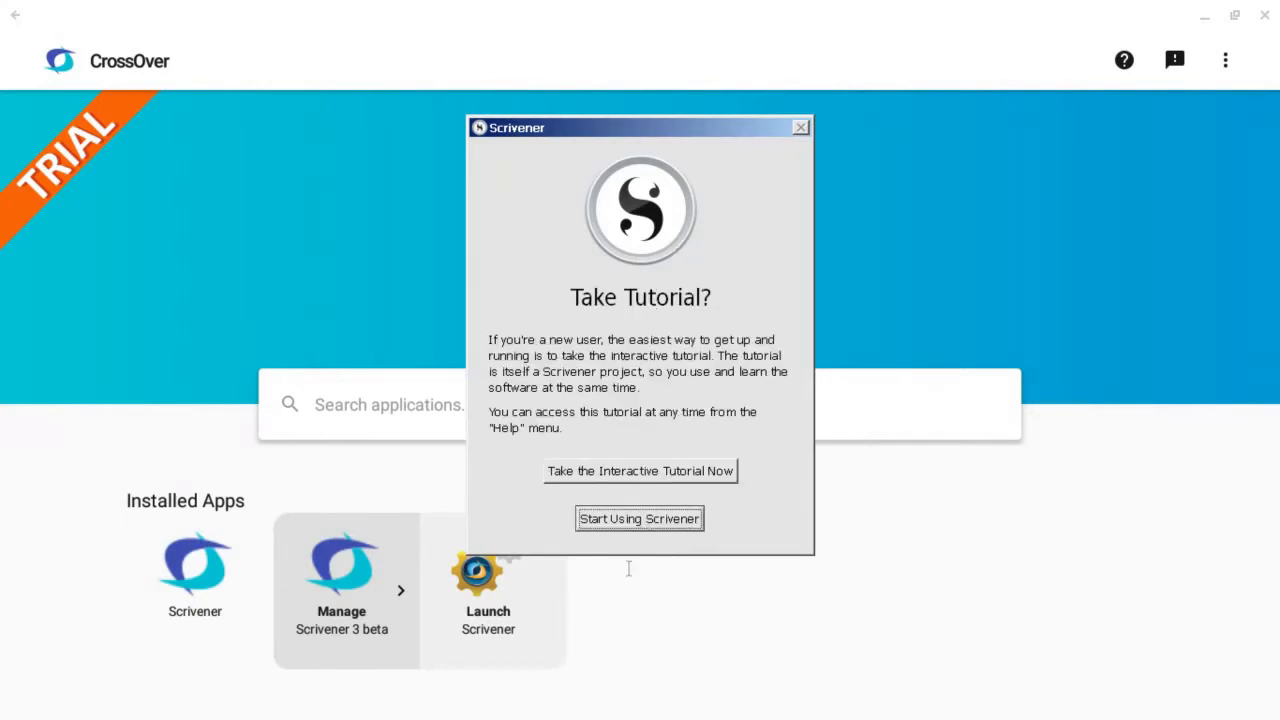
click(648, 517)
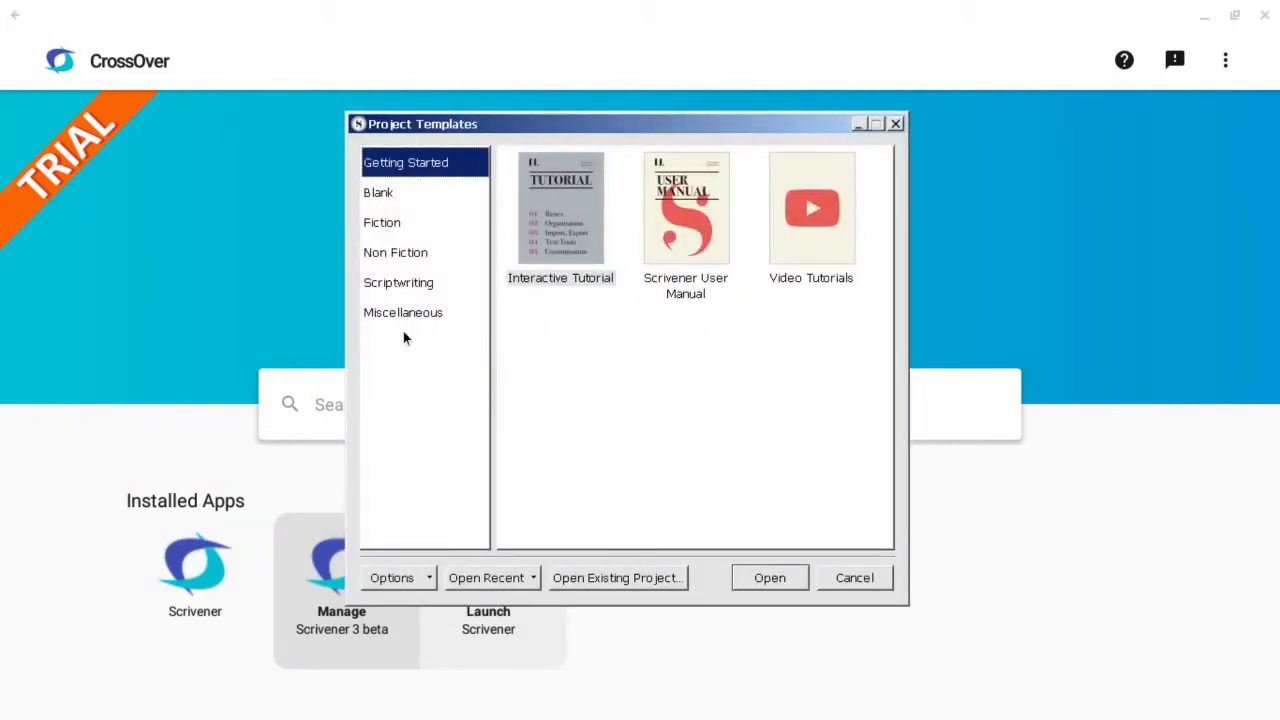
Create a project from the Fiction Short Story template, named "testshortstory" and saved in Documents
click(389, 221)
click(692, 214)
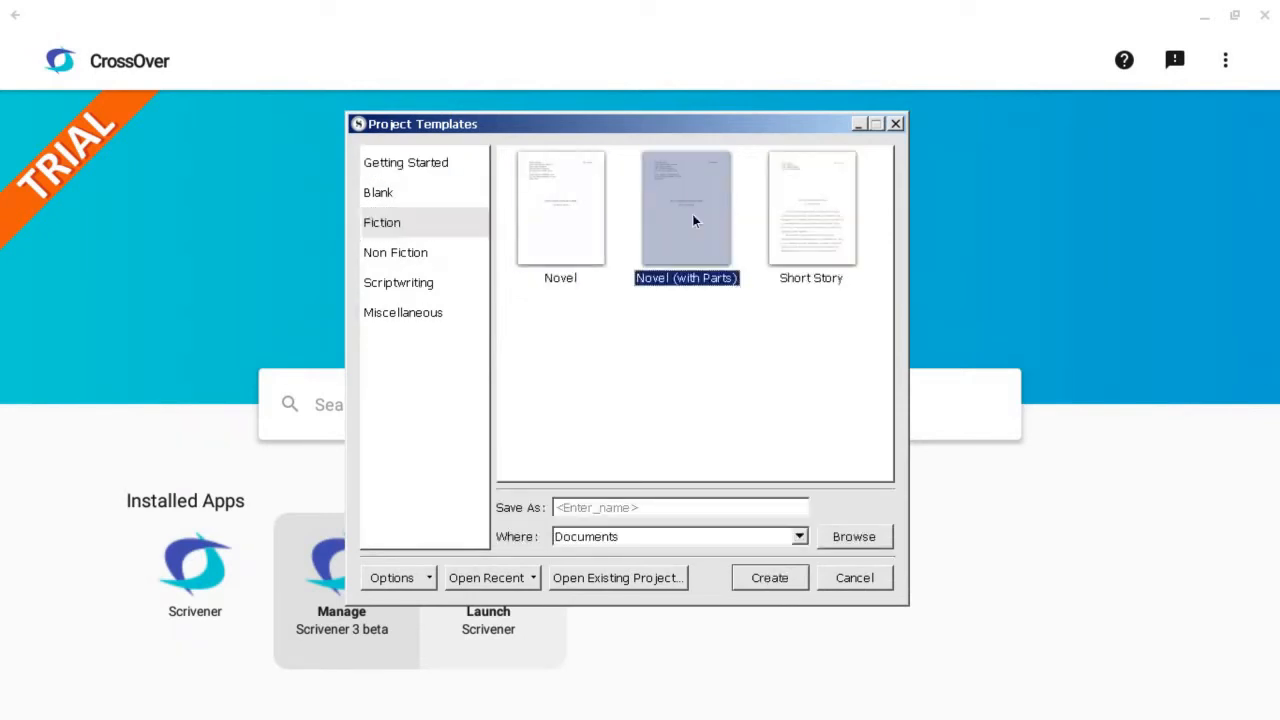
click(786, 207)
click(643, 507)
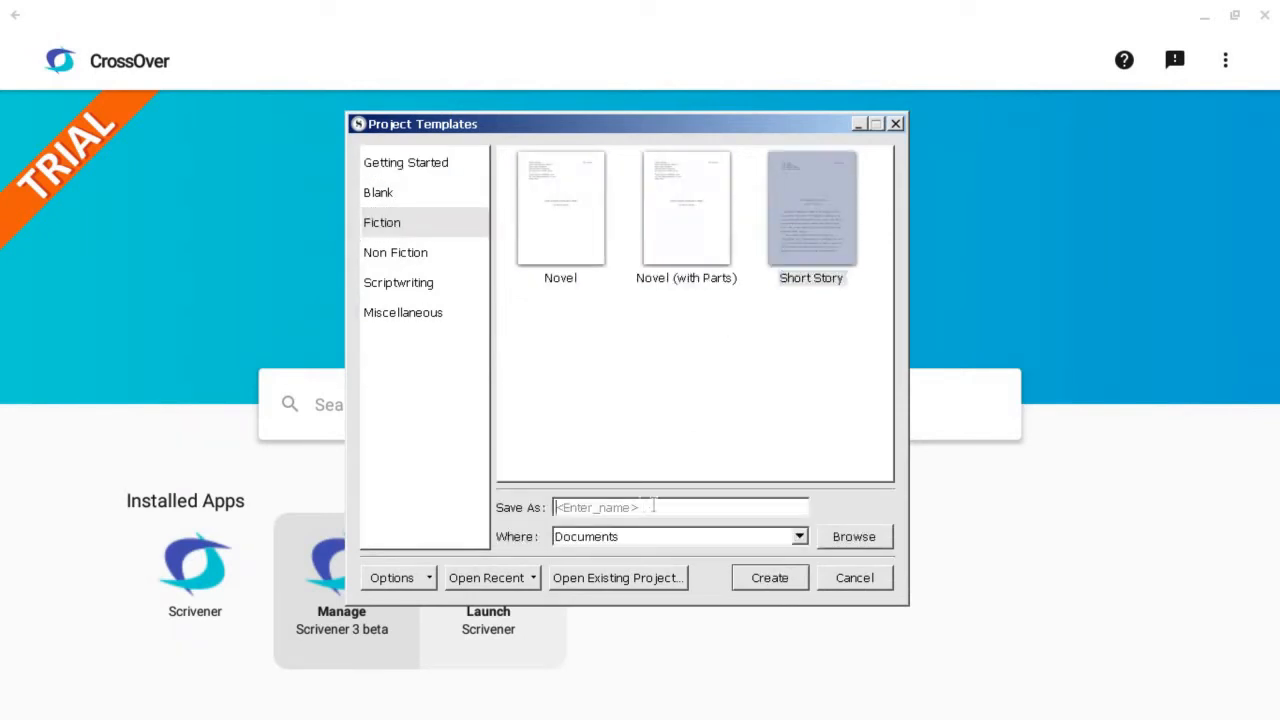
text(testt)
key(BackSpace)
click(799, 539)
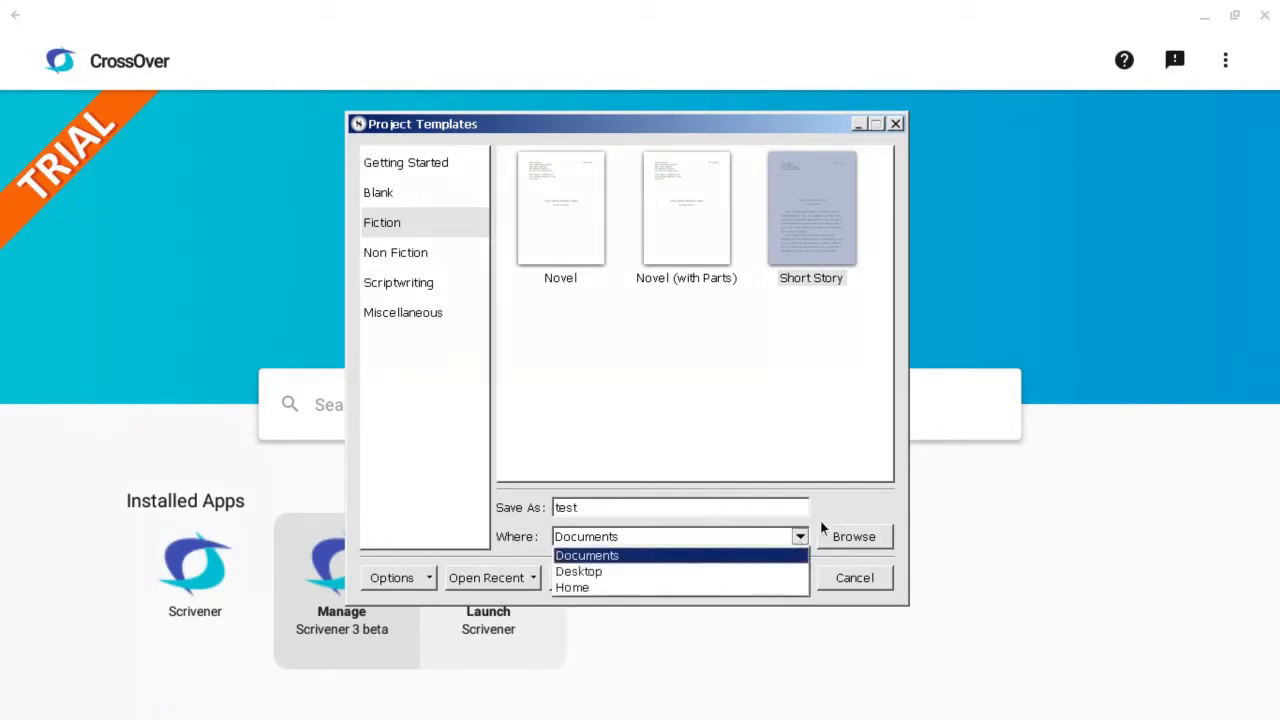
click(829, 506)
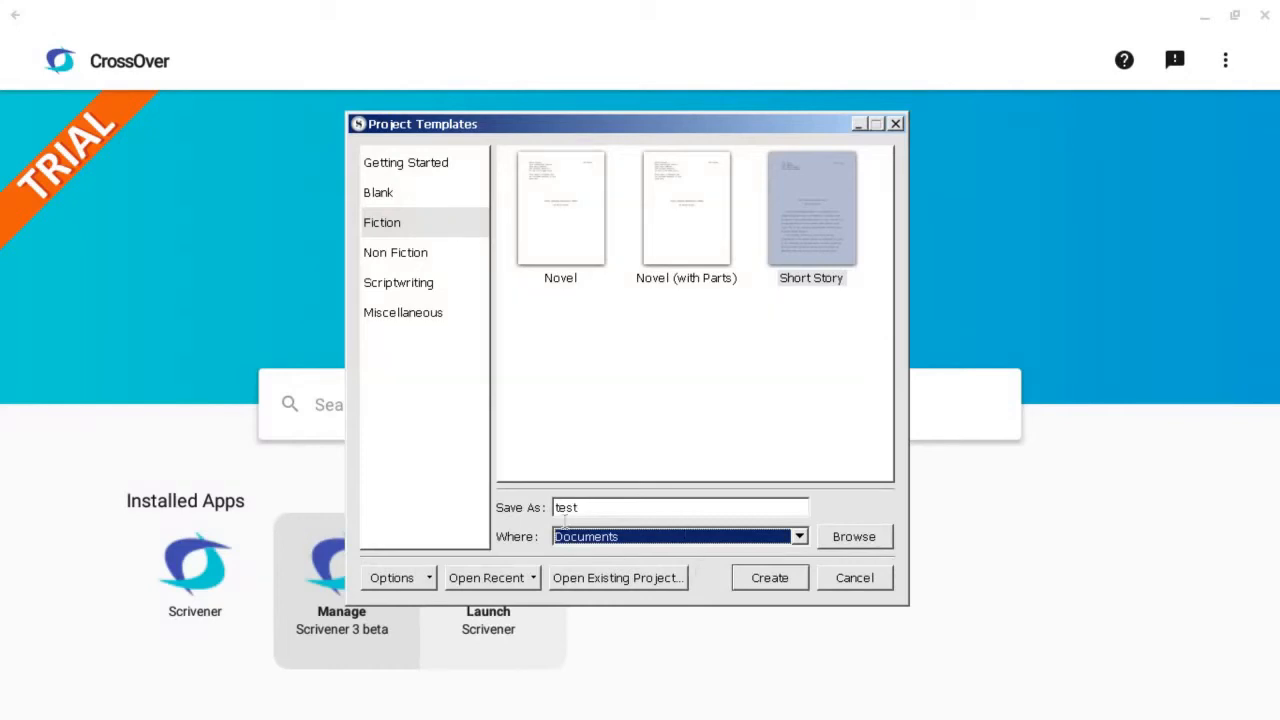
click(651, 504)
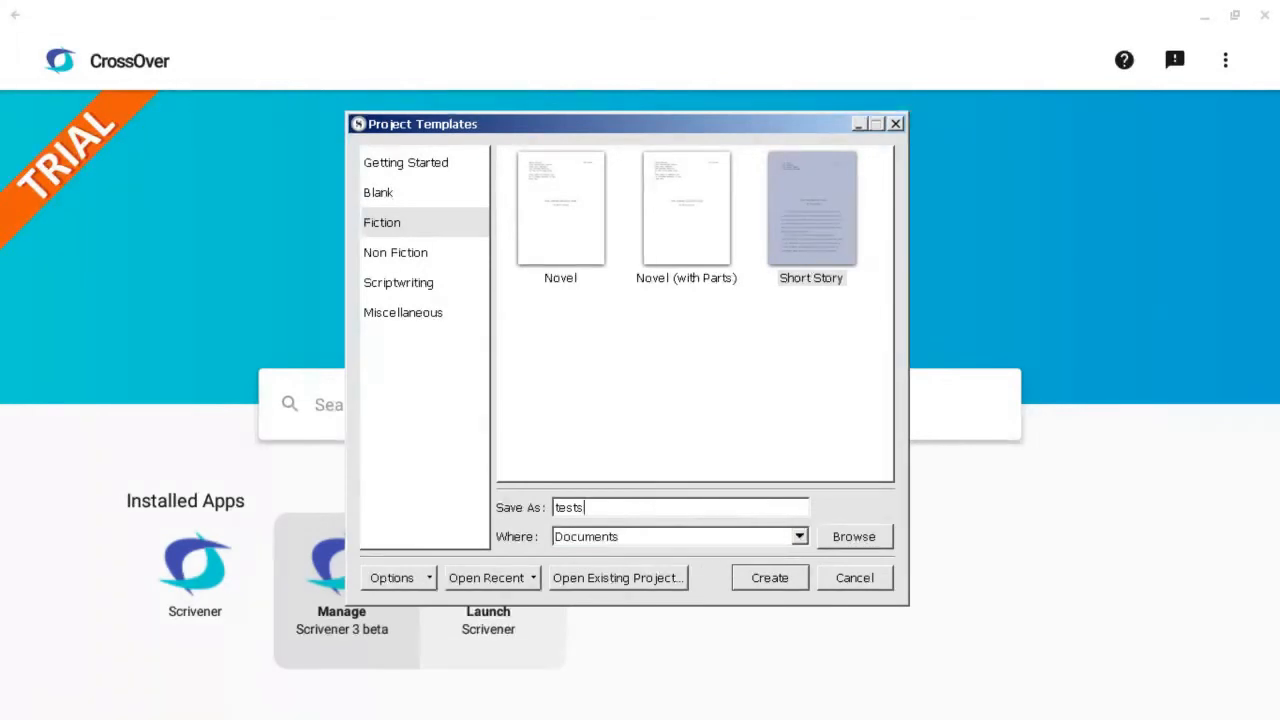
text(shortstory)
click(788, 580)
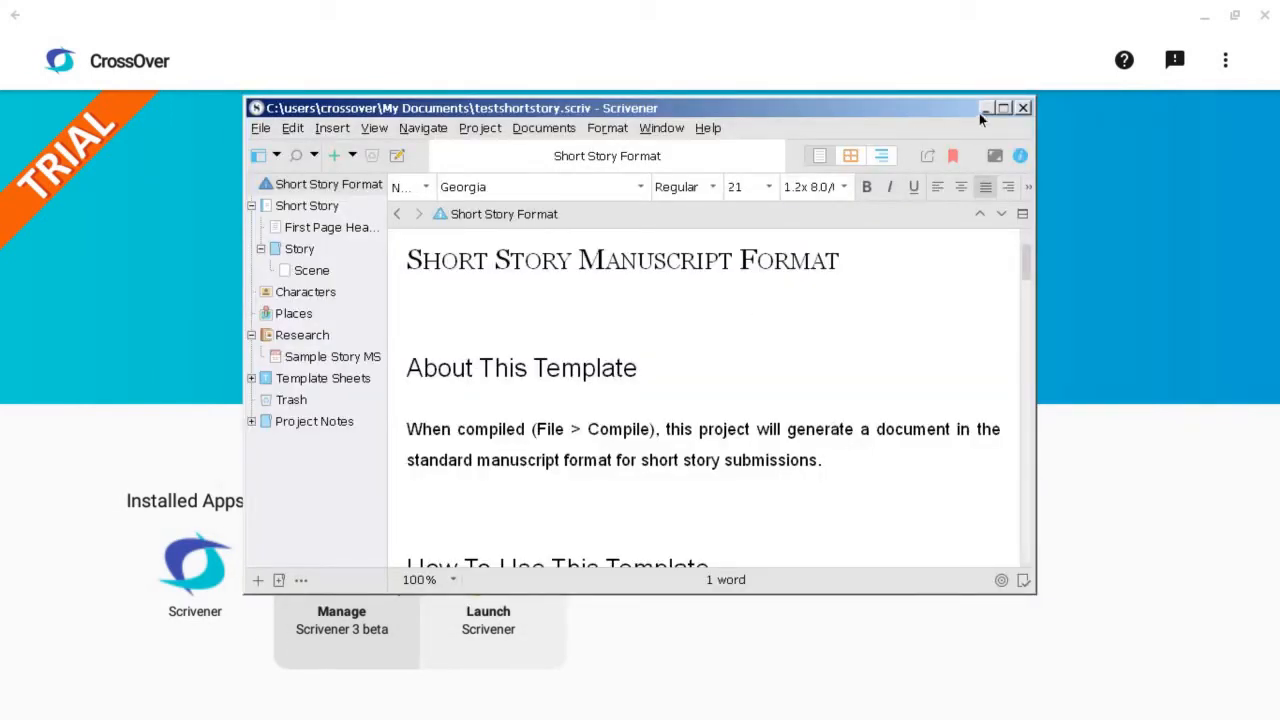
Maximize the project window and show the inspector alongside the Short Story Format document
click(1004, 107)
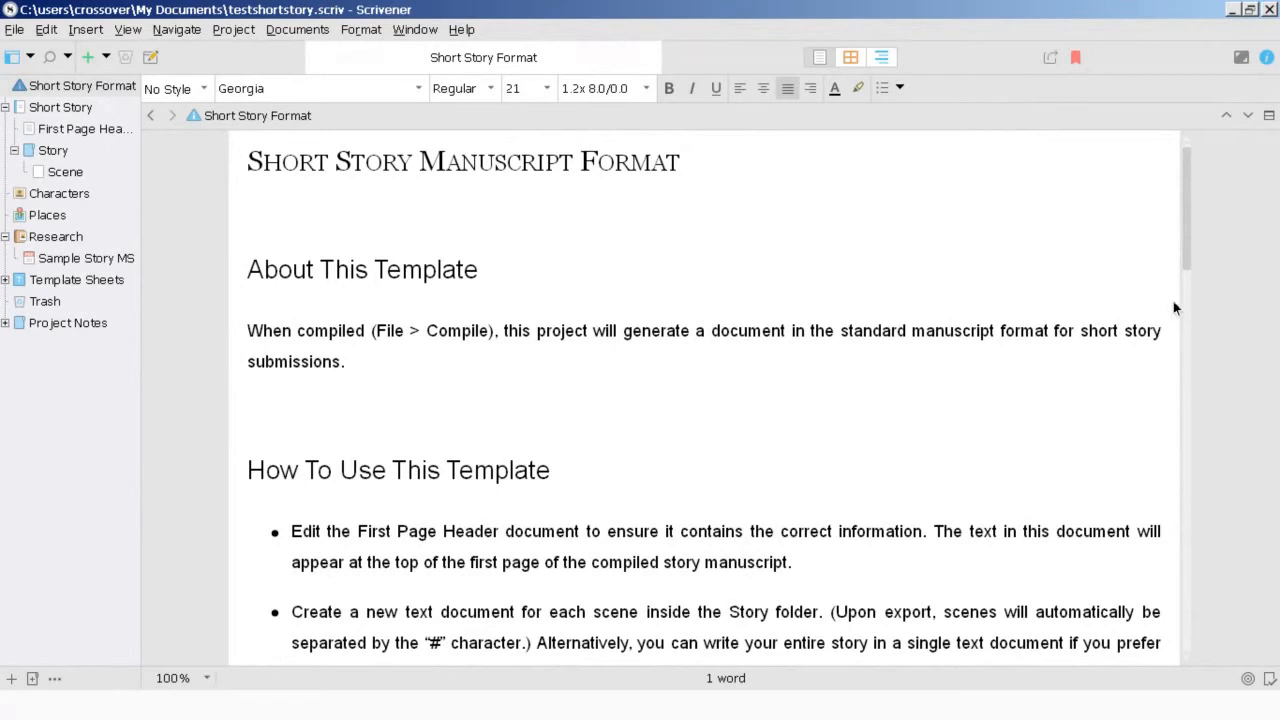
click(1266, 58)
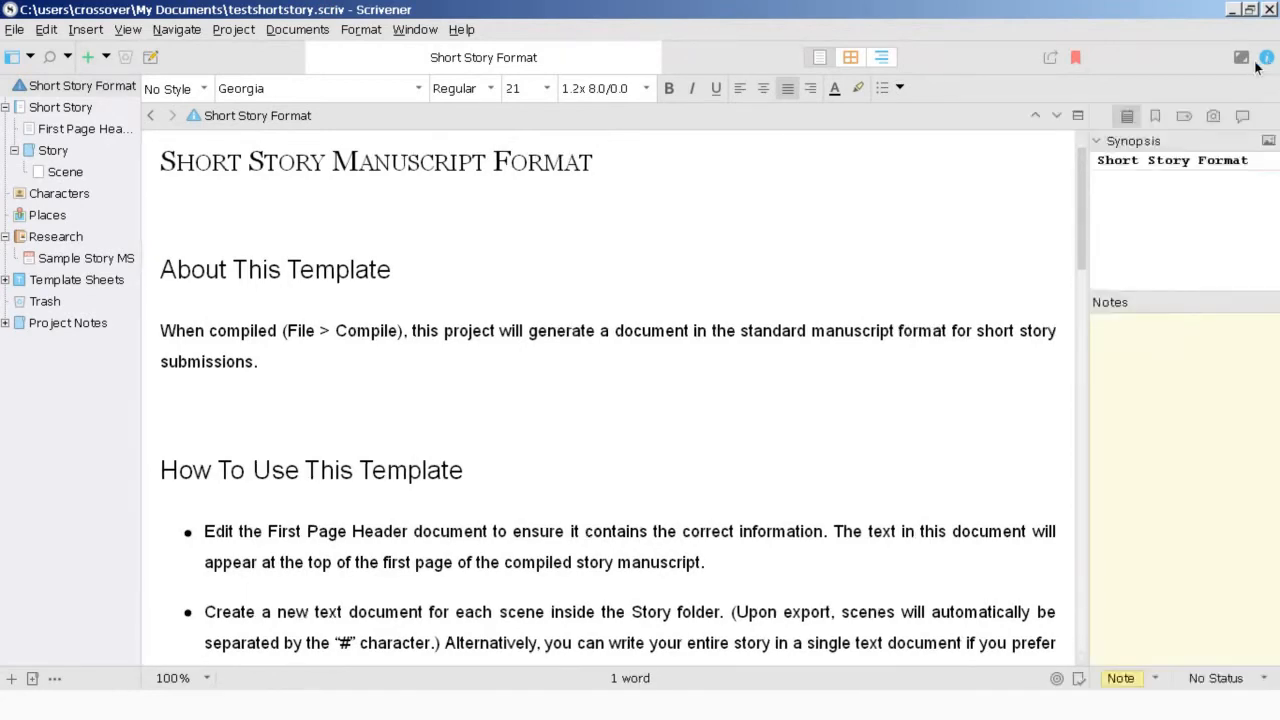
scroll(780, 409, down, 3)
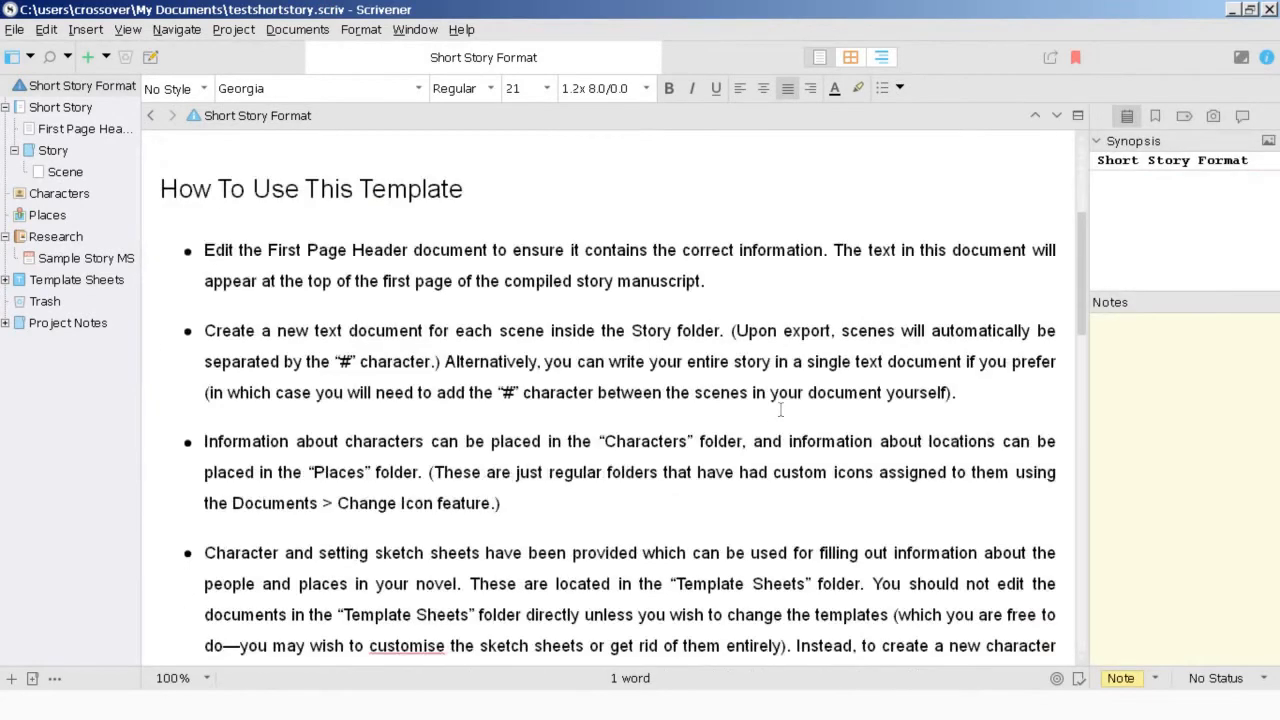
scroll(780, 409, down, 2)
scroll(780, 409, up, 5)
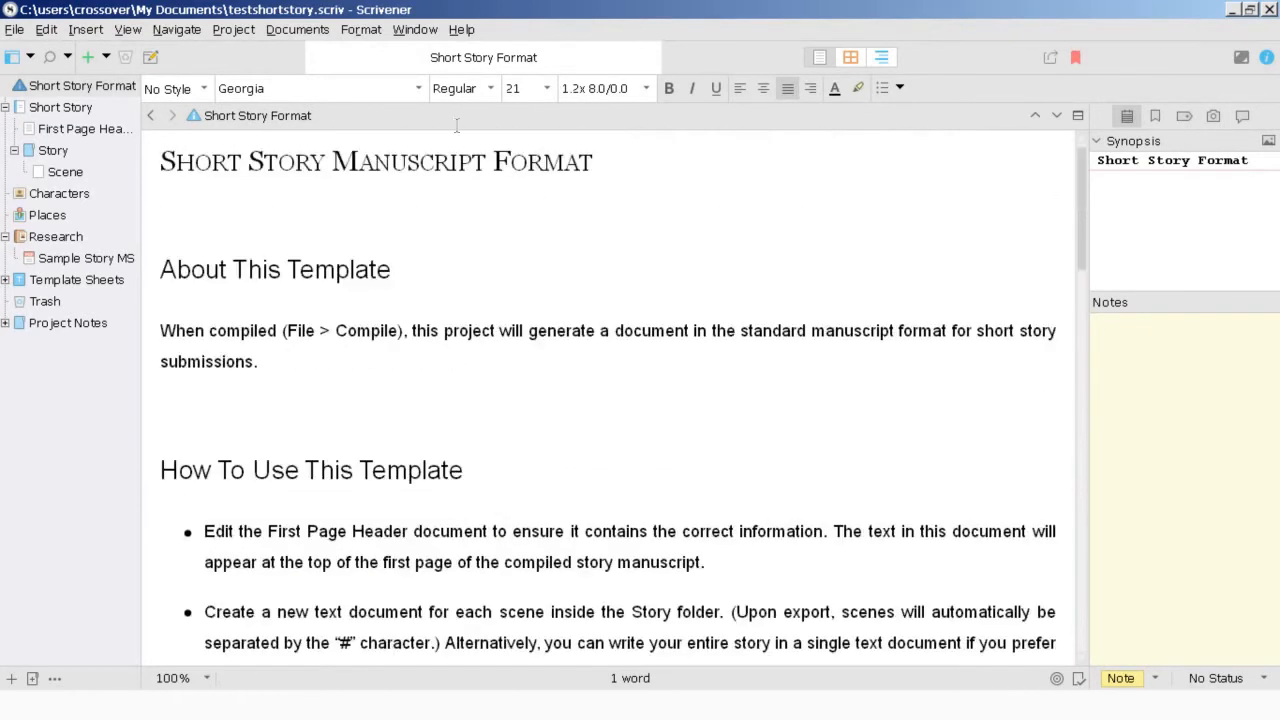
Examine the available fonts down to Times New Roman and close the list without choosing one
click(419, 84)
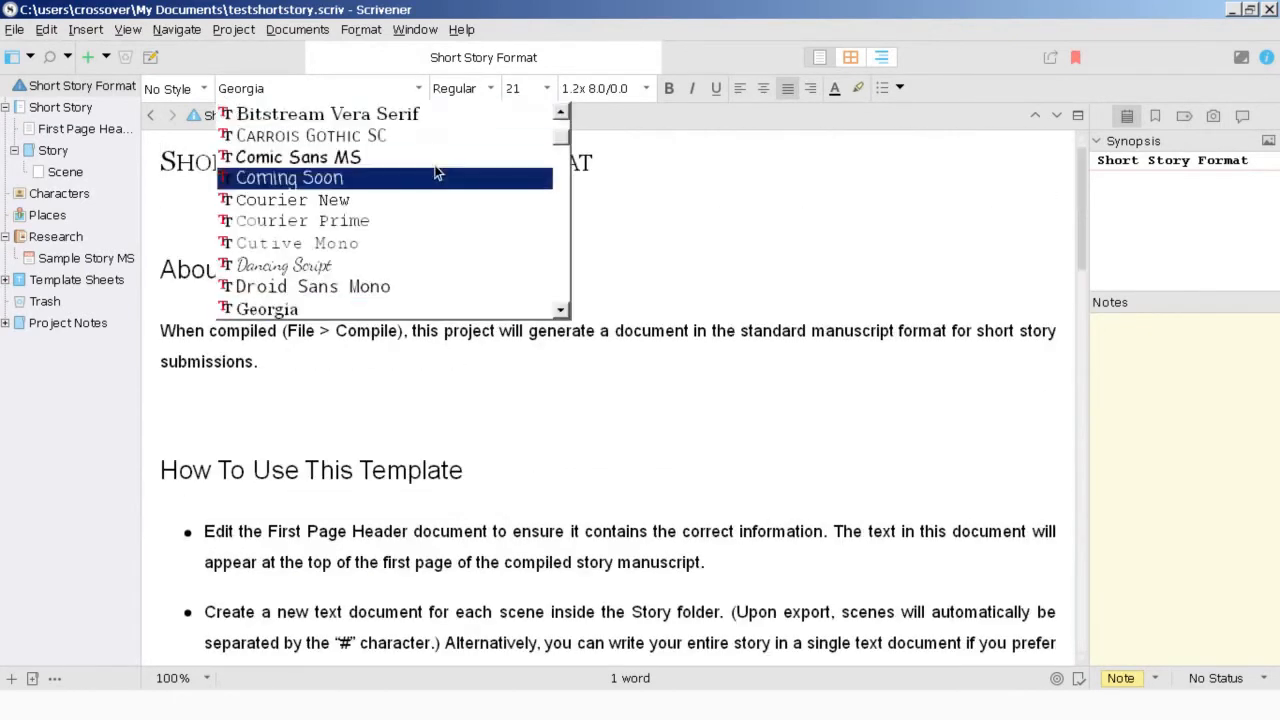
drag(563, 133, 557, 280)
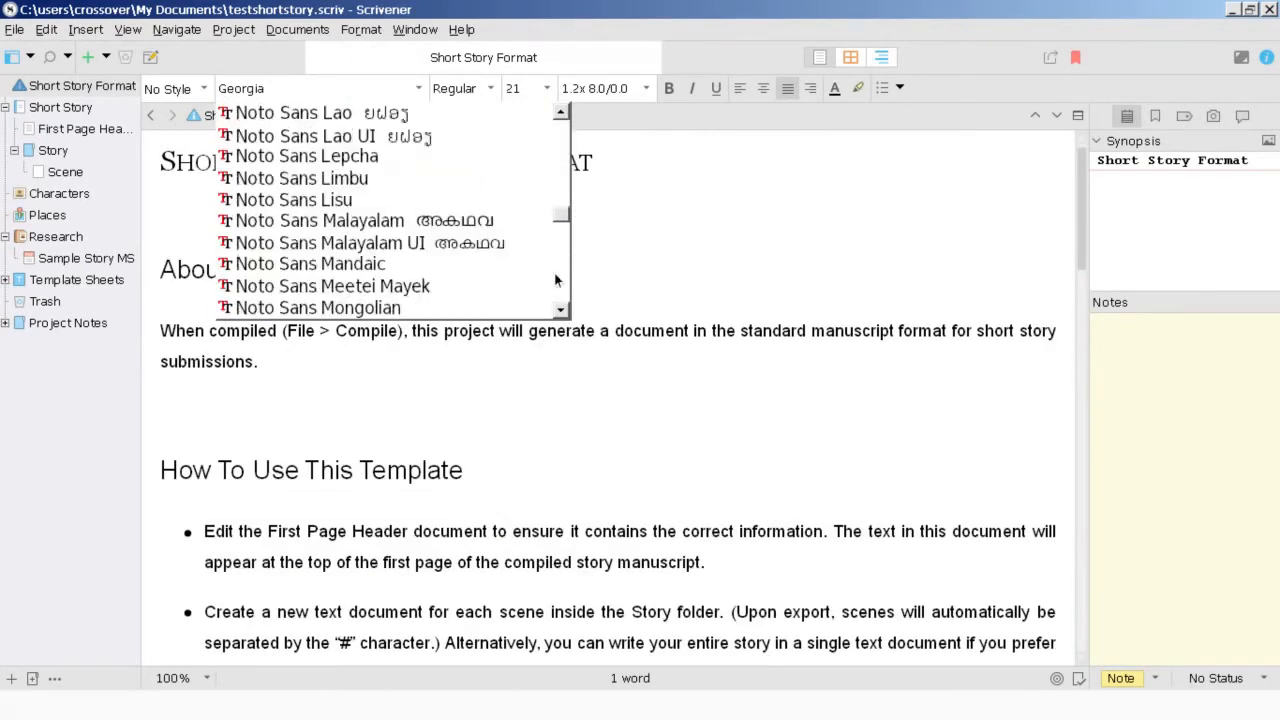
scroll(555, 280, down, 10)
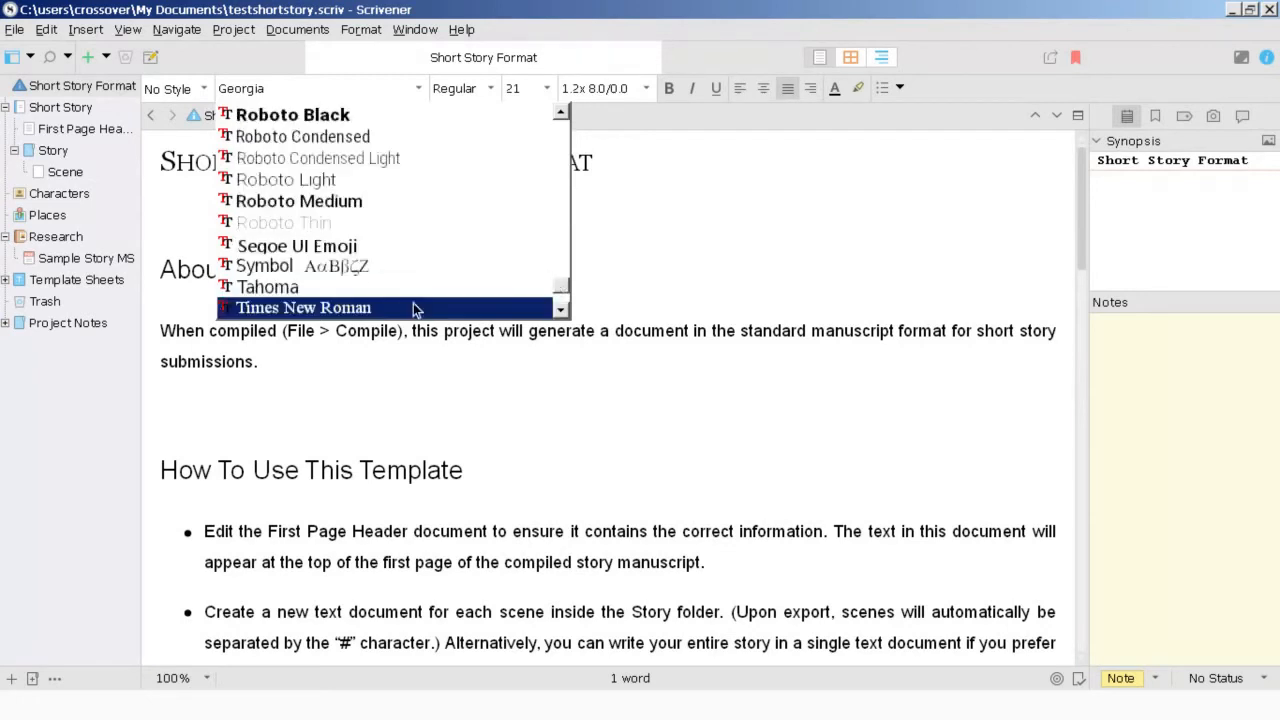
click(541, 399)
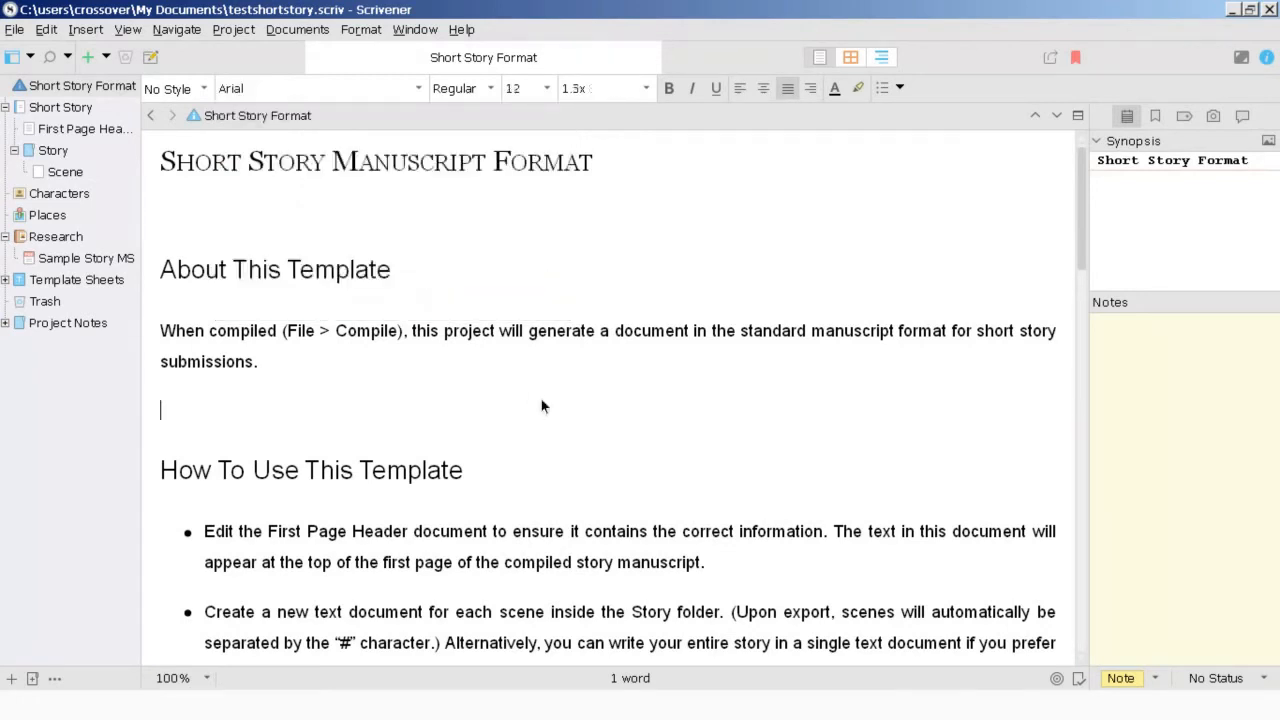
click(449, 353)
click(396, 252)
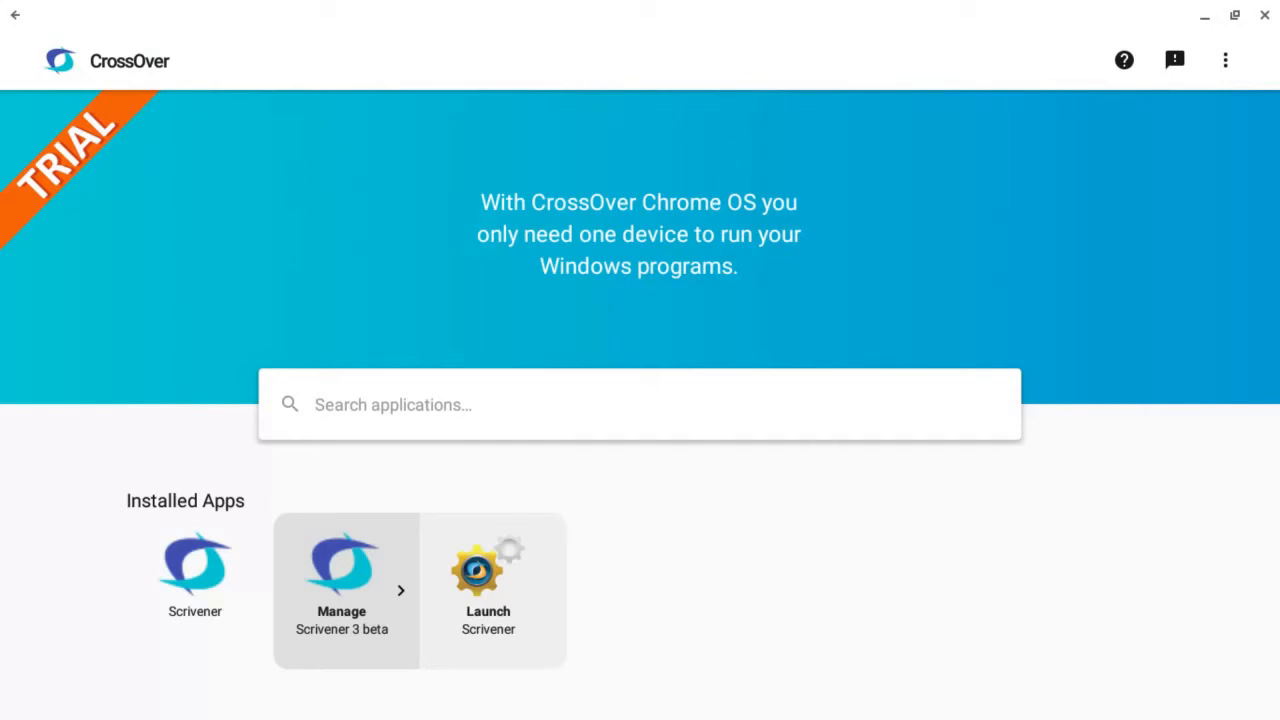
Minimize the CrossOver window to return to the Chromebook desktop
click(1205, 16)
click(1207, 17)
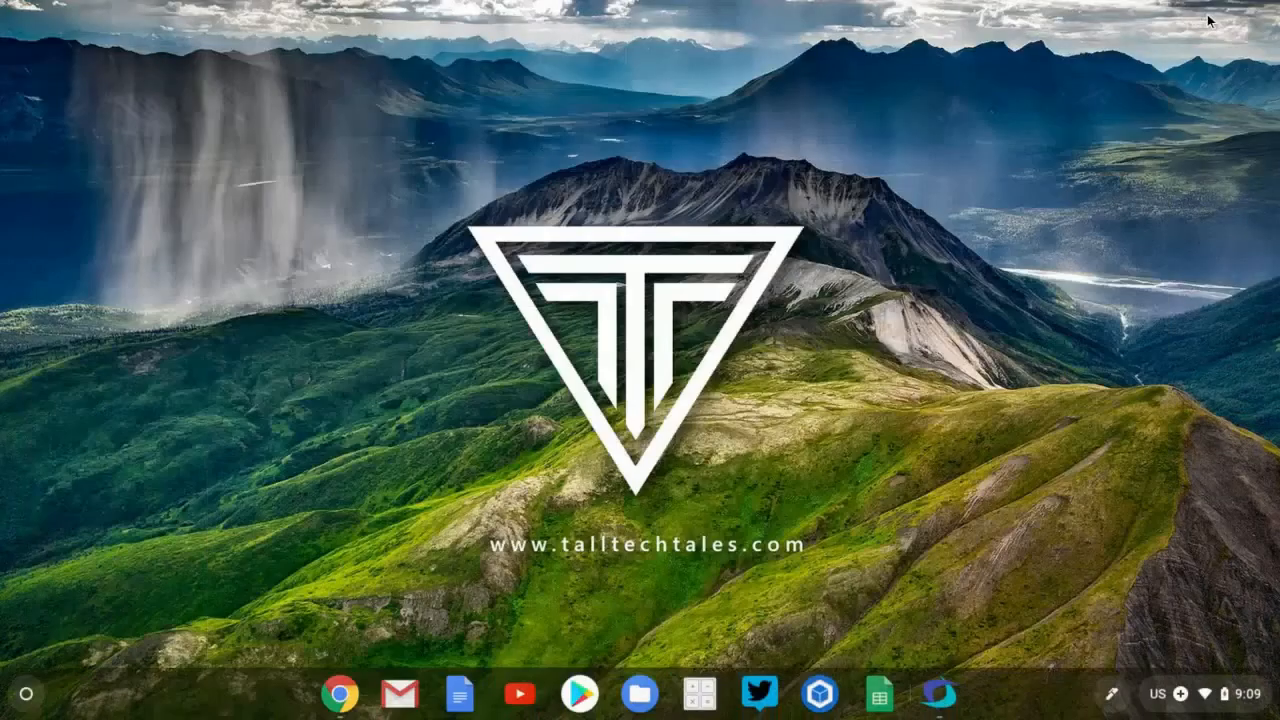